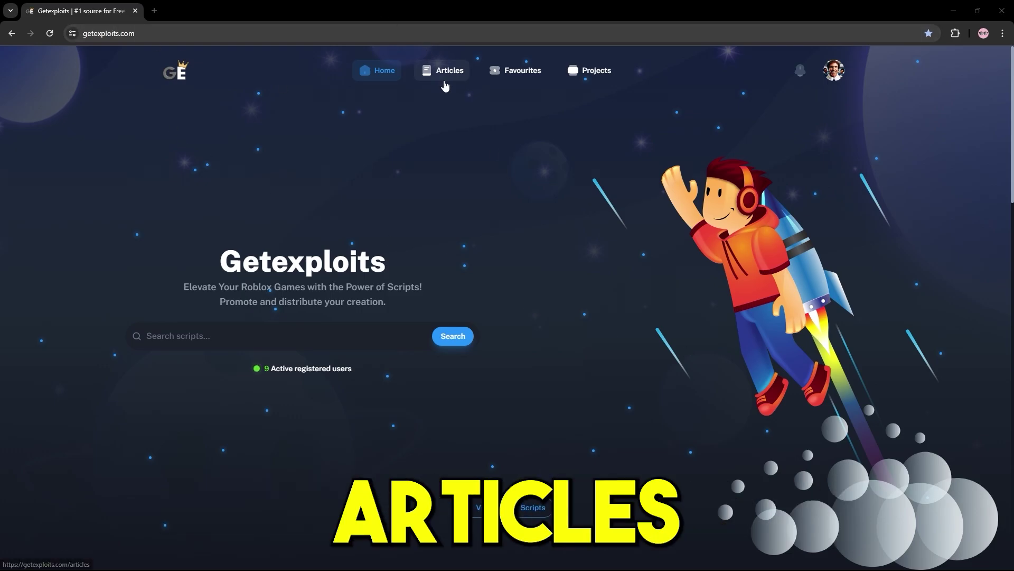
Step: From the Articles list, open the 'Guide on Execute Feature For Android Emulators' article
left_click(447, 76)
scroll(473, 344, "down", 7)
scroll(474, 347, "down", 6)
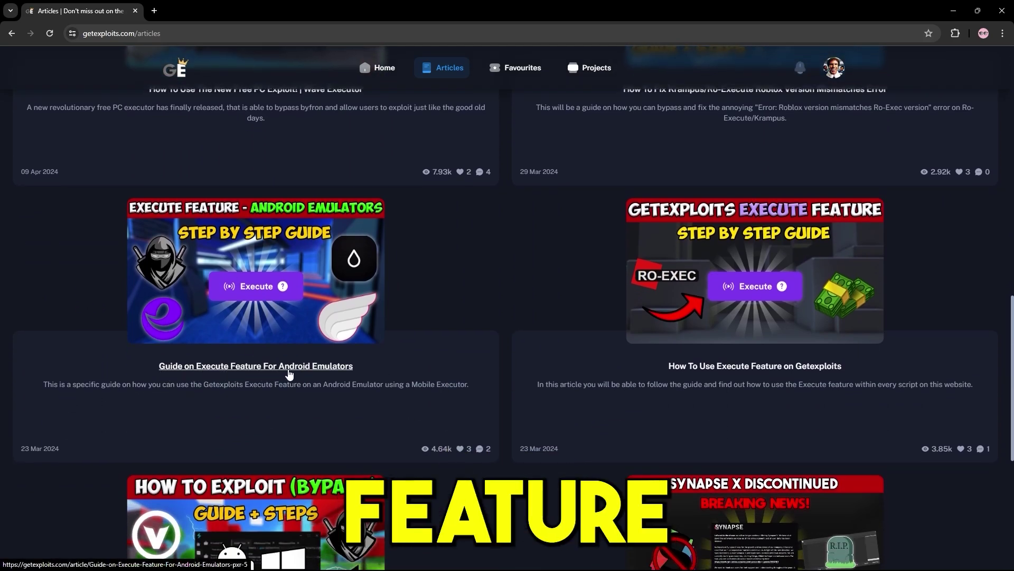
left_click(333, 369)
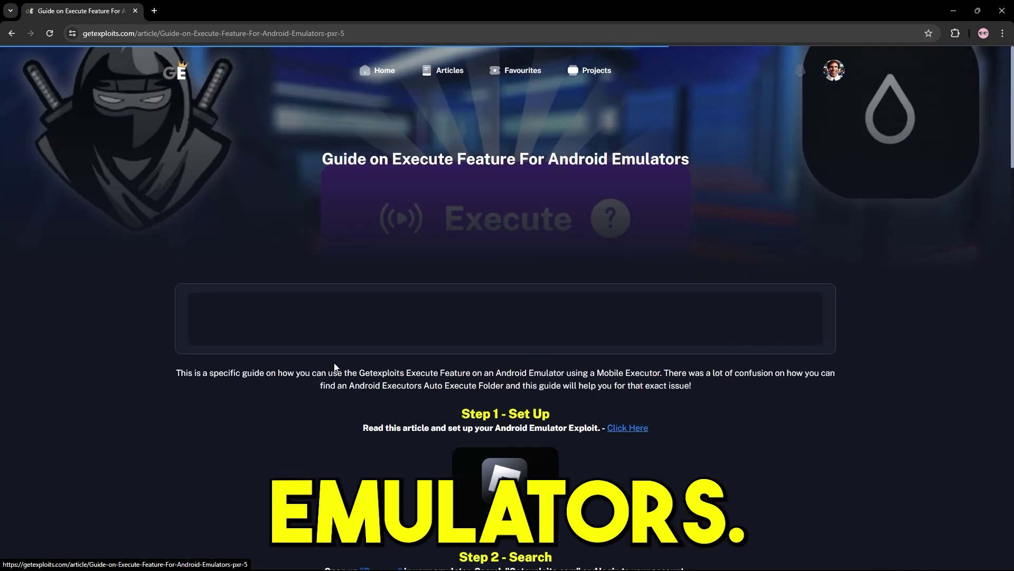
scroll(552, 325, "down", 4)
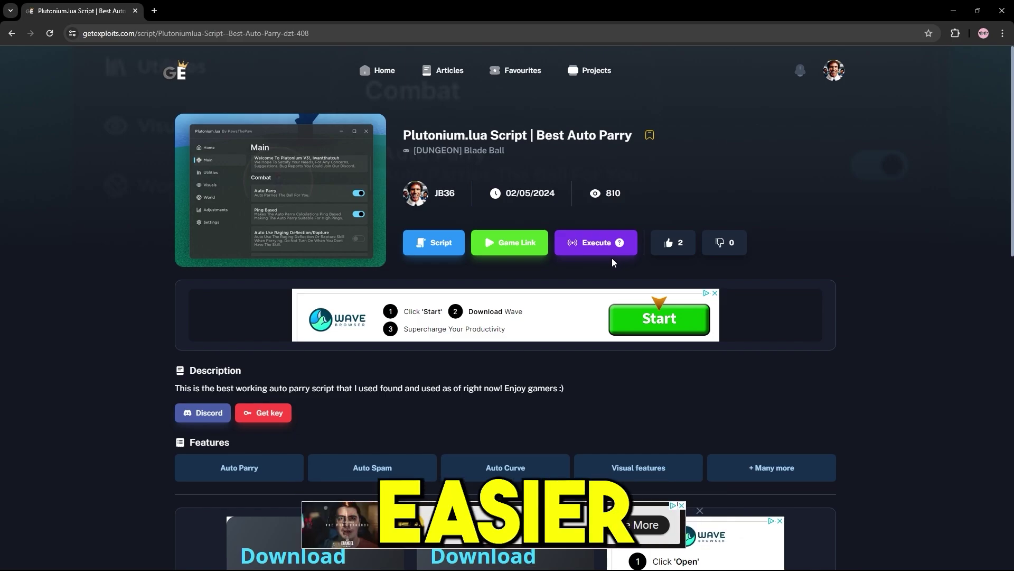
Step: Go back to the Android emulator execute guide and find its Step 1 link
left_click(619, 243)
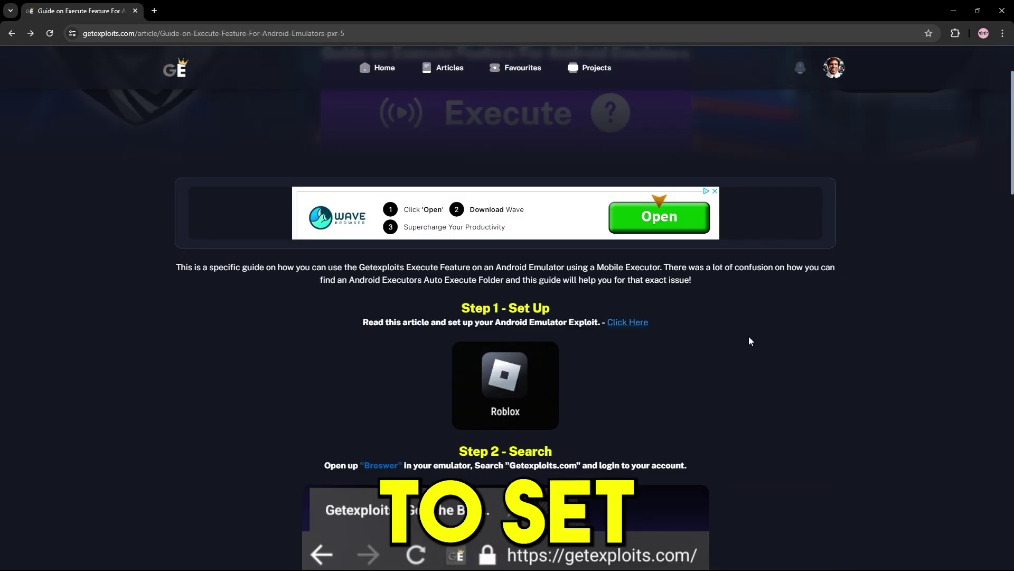
scroll(540, 357, "down", 3)
scroll(660, 238, "down", 3)
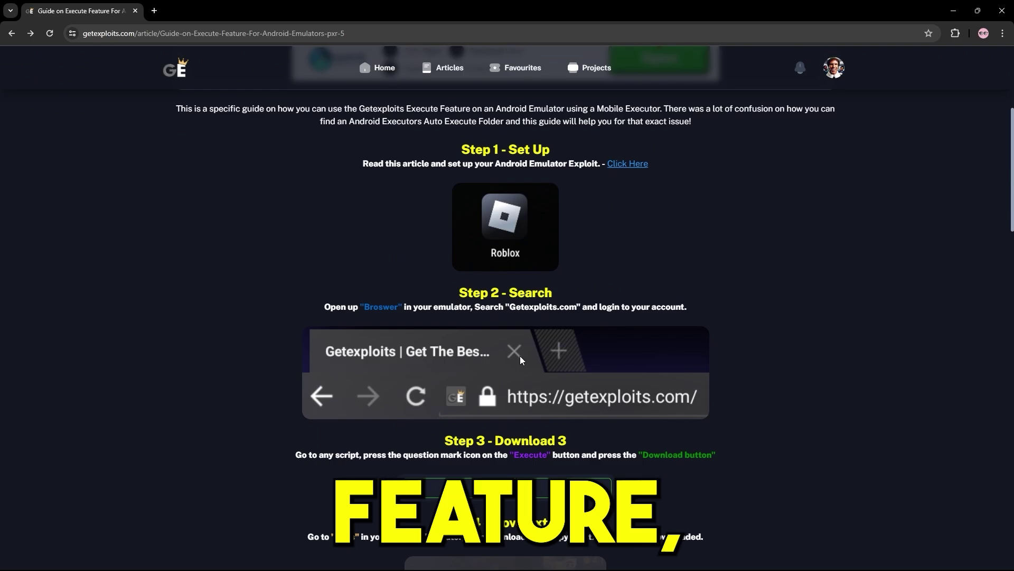
scroll(255, 281, "down", 8)
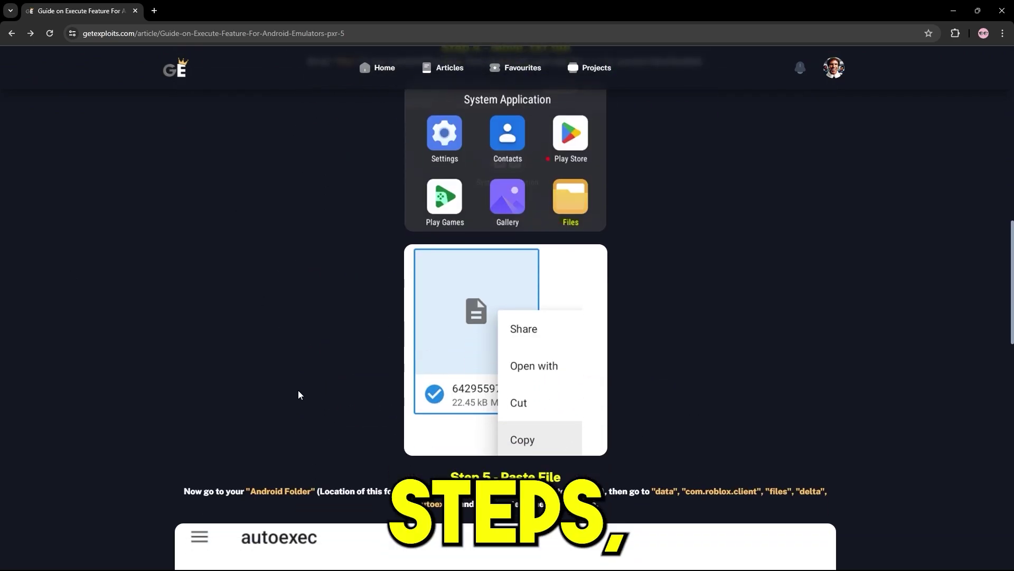
scroll(581, 401, "up", 8)
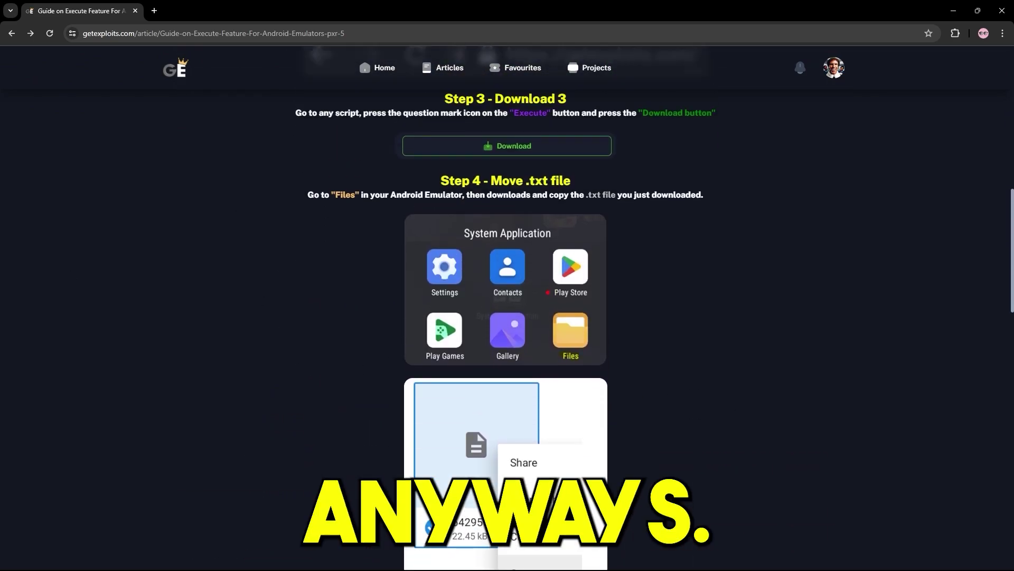
scroll(658, 376, "up", 5)
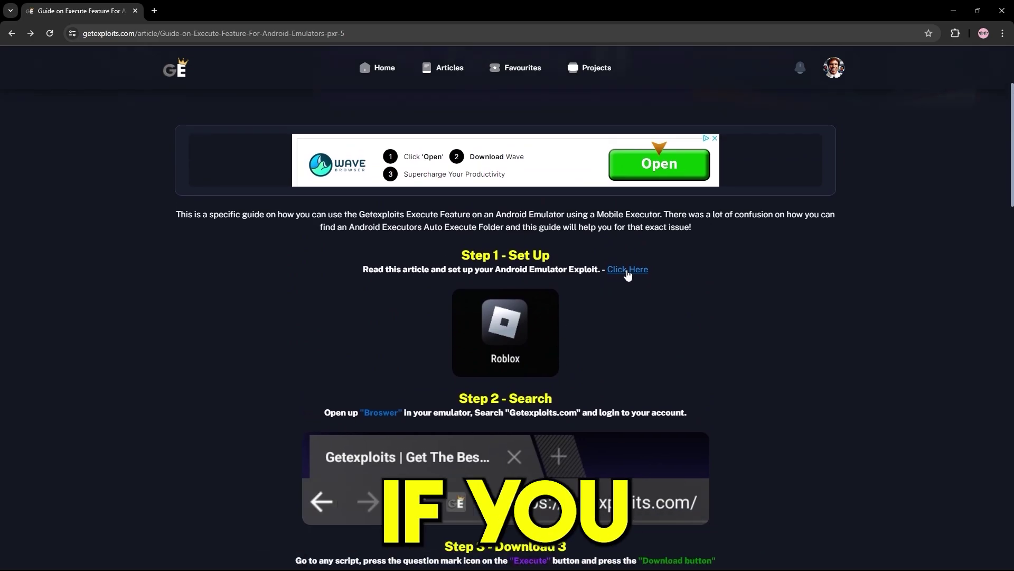
Step: Open the Step 1 'How To Exploit For Free' article, dismiss the MuMuPlayer site, and view Steps 1–3
left_click(627, 271)
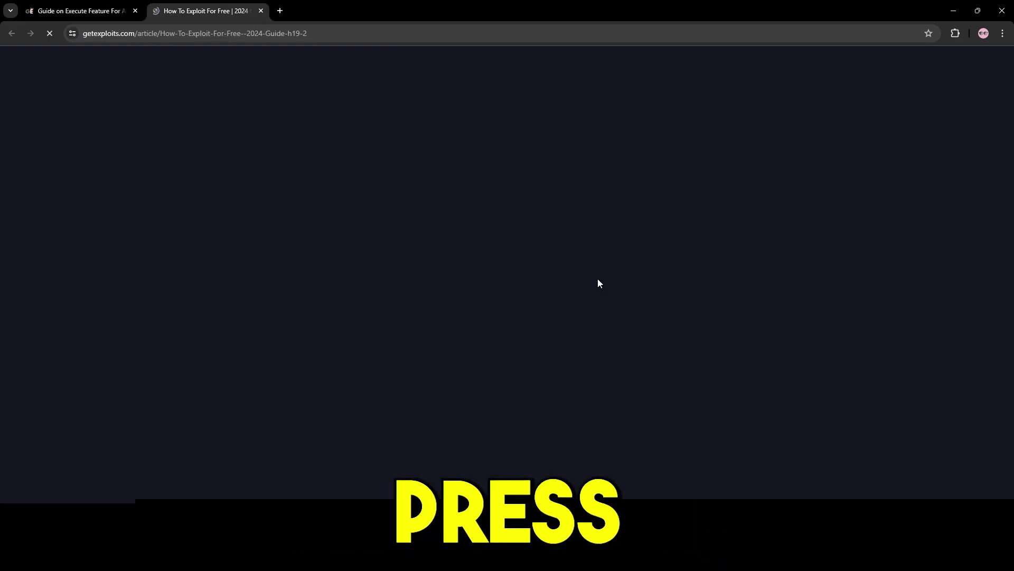
scroll(423, 309, "down", 4)
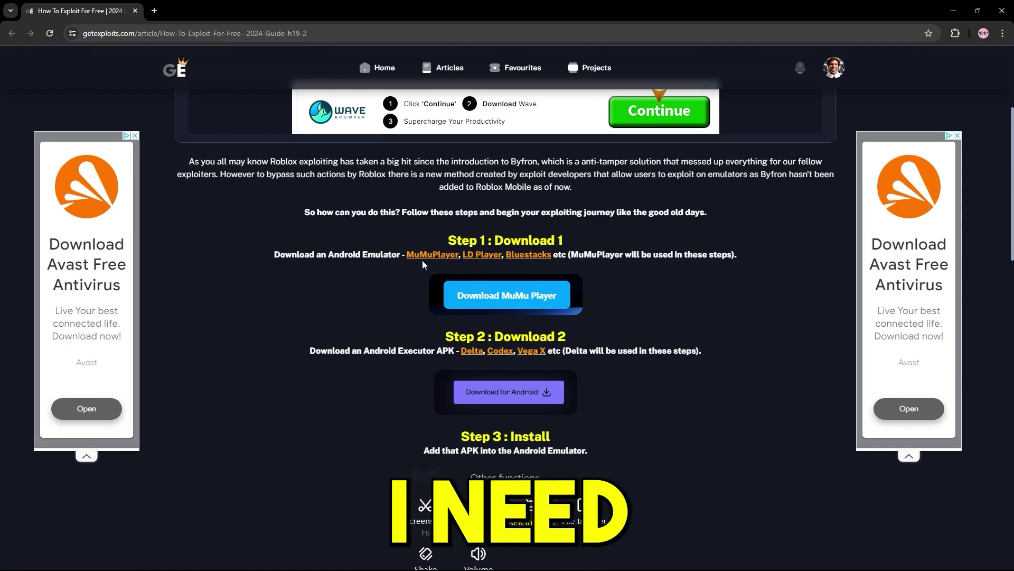
left_click(436, 259)
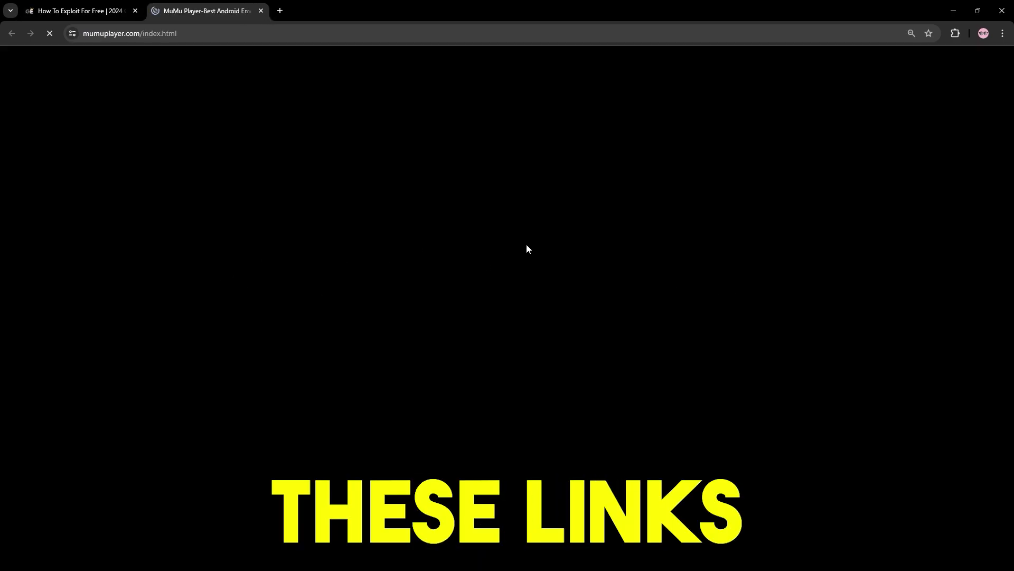
key("ctrl+w")
scroll(485, 258, "down", 2)
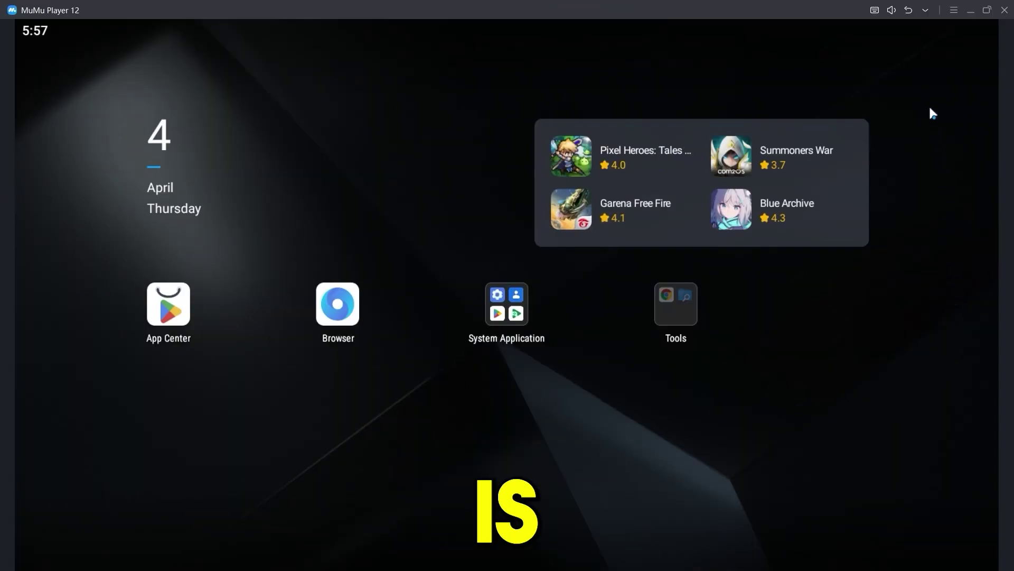
Step: Install the Roblox APK from the extra-functions panel and launch Roblox
left_click(925, 10)
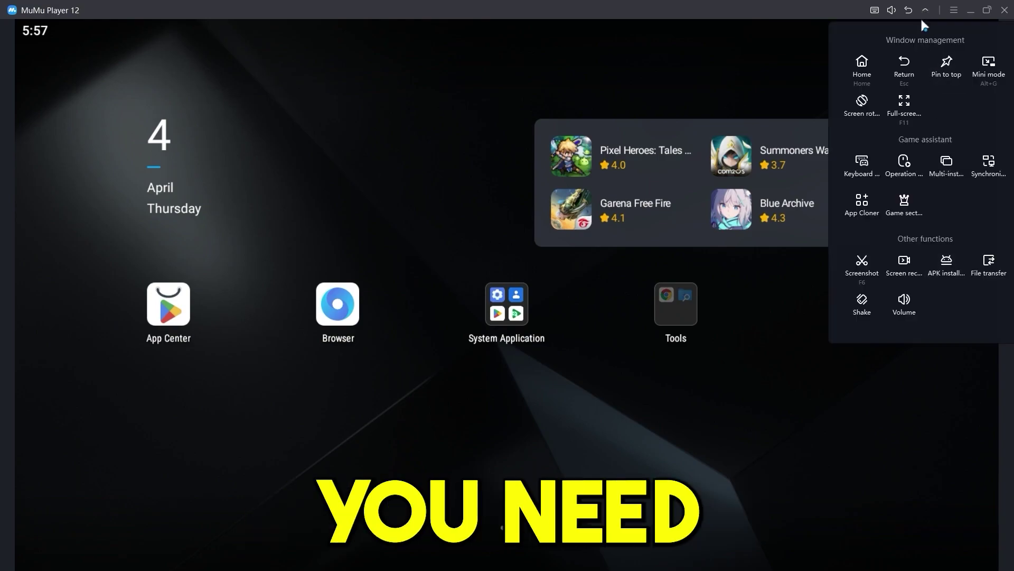
left_click(950, 280)
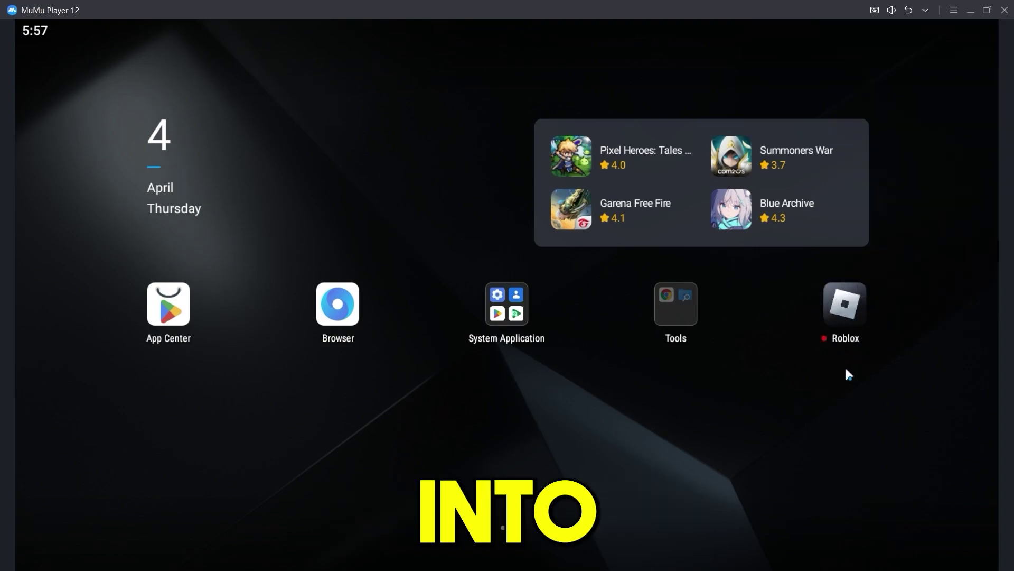
left_click(846, 311)
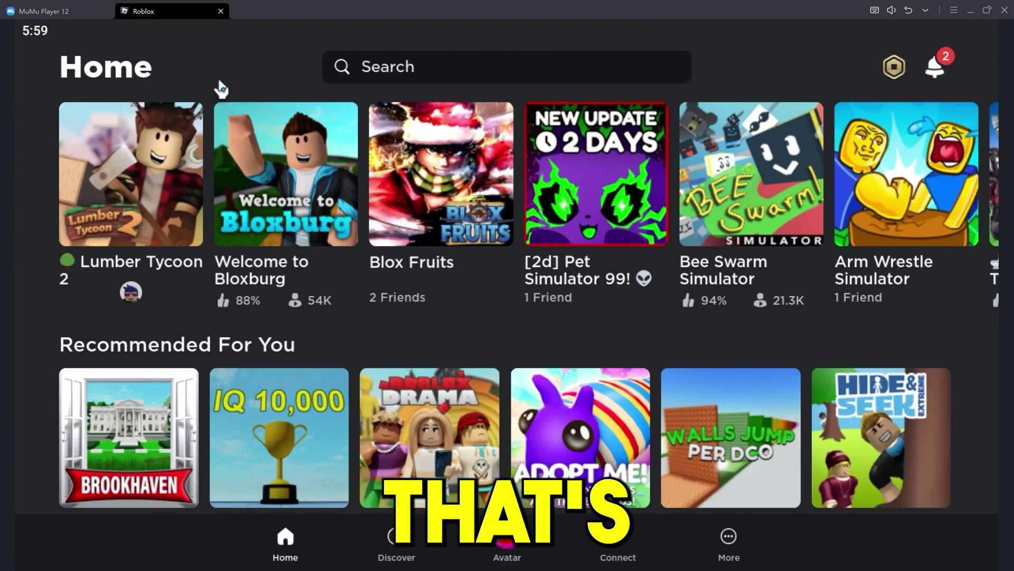
Step: Close Roblox and load getexploits.co in the emulator's browser
left_click(220, 11)
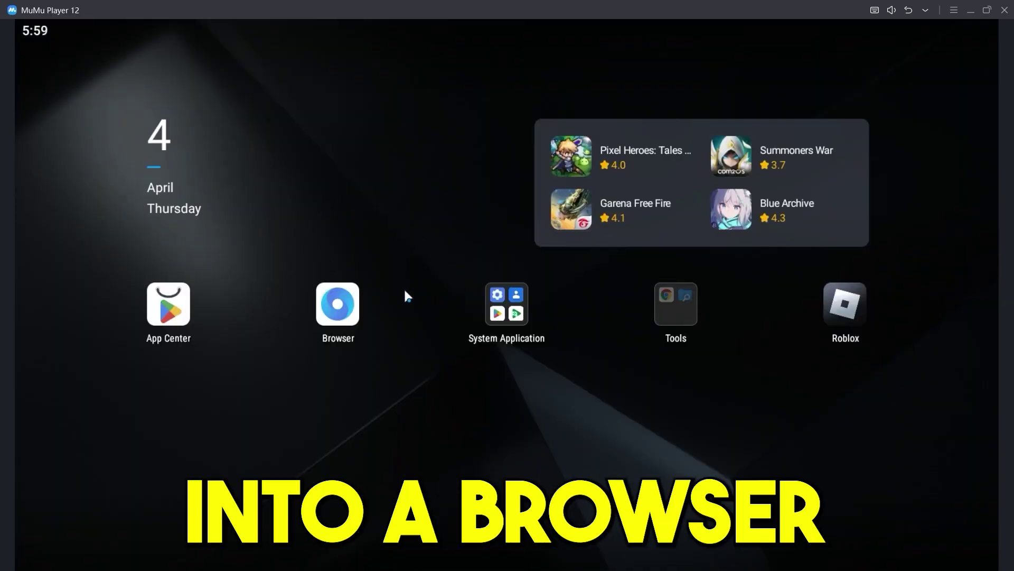
left_click(655, 304)
left_click(412, 391)
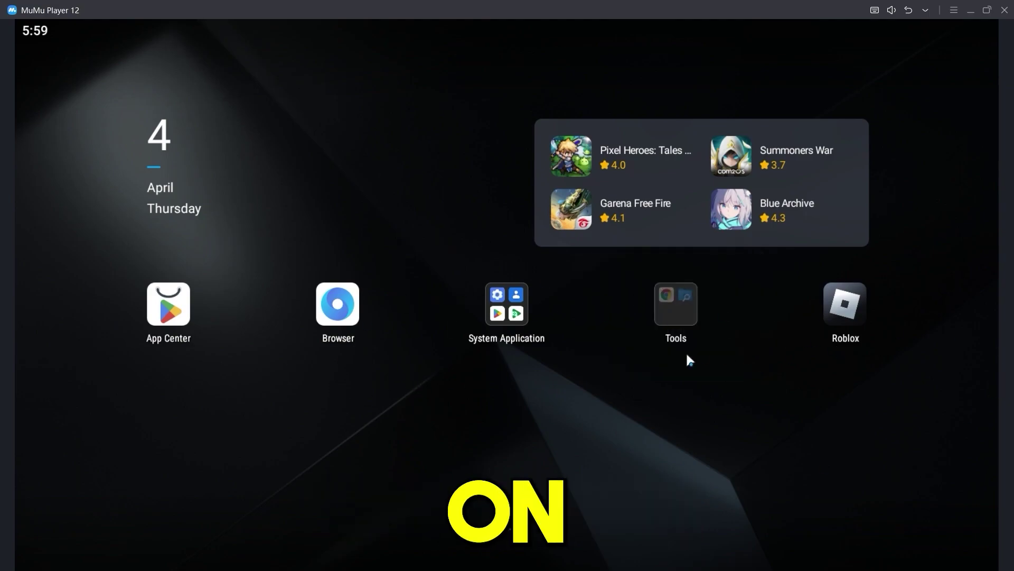
left_click(352, 315)
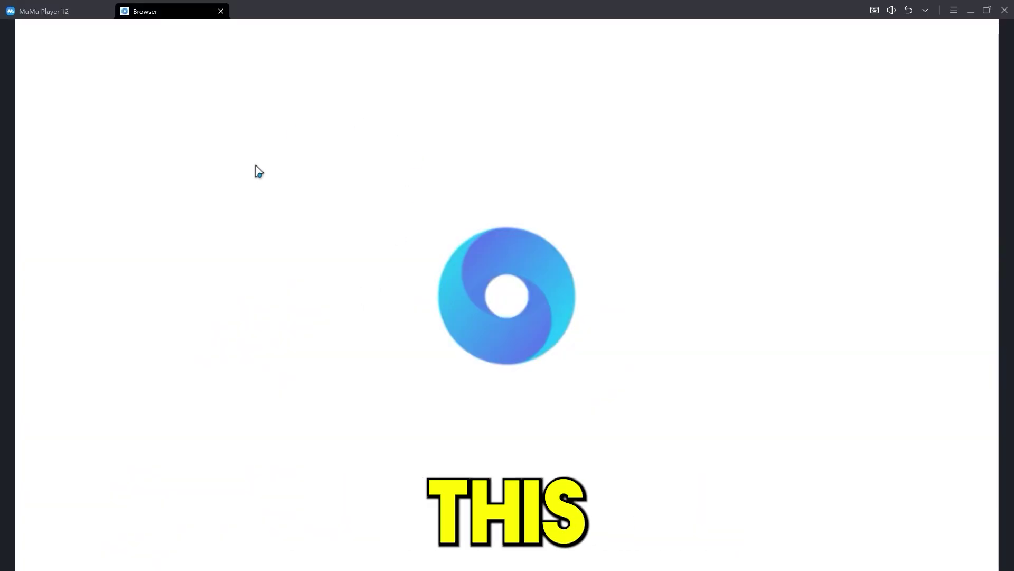
left_click(304, 121)
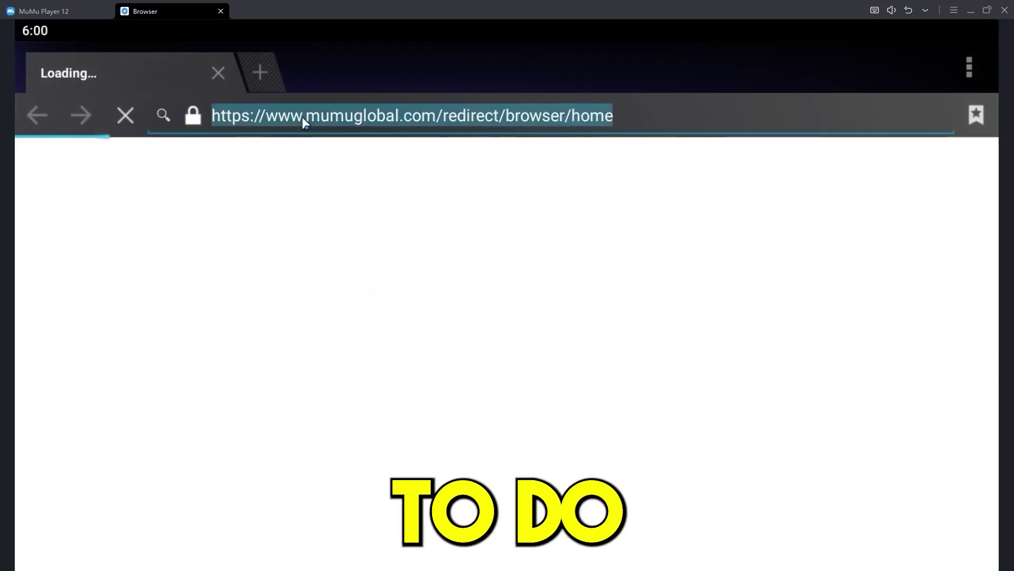
type("gete")
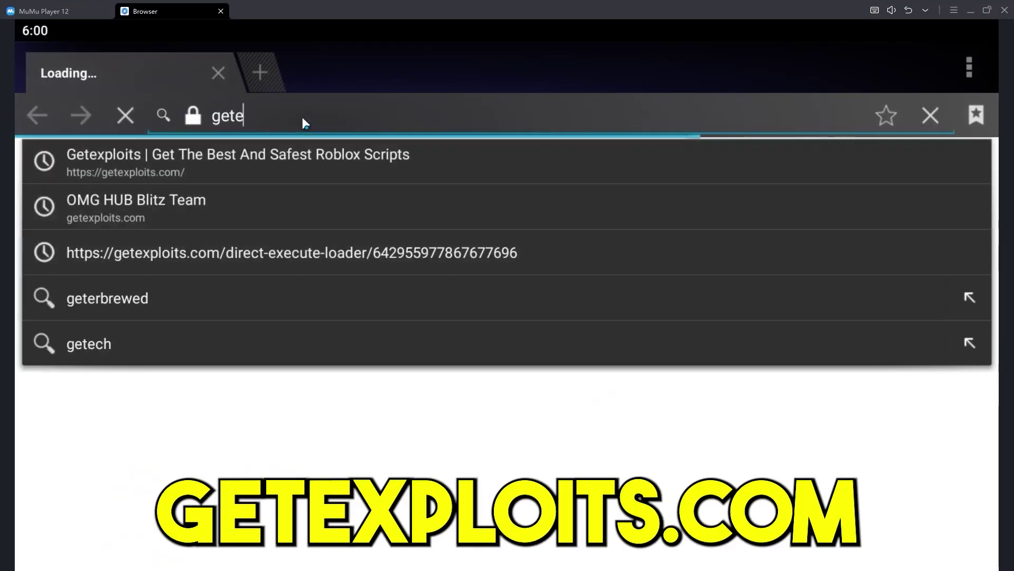
type("xploits.cop")
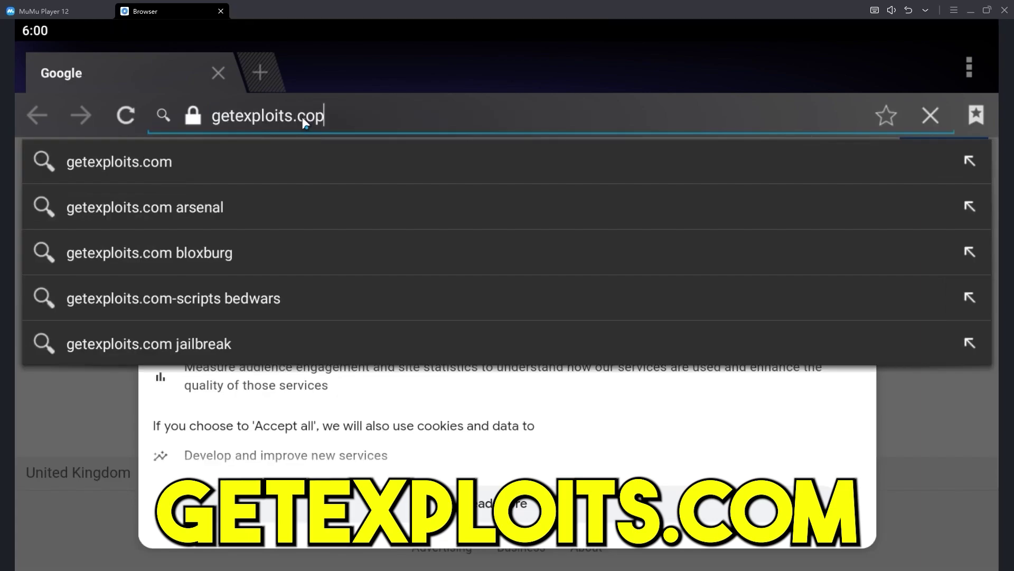
left_click(249, 169)
Step: Open the LDS Hub script page and show its Execute feature instructions
left_click(942, 187)
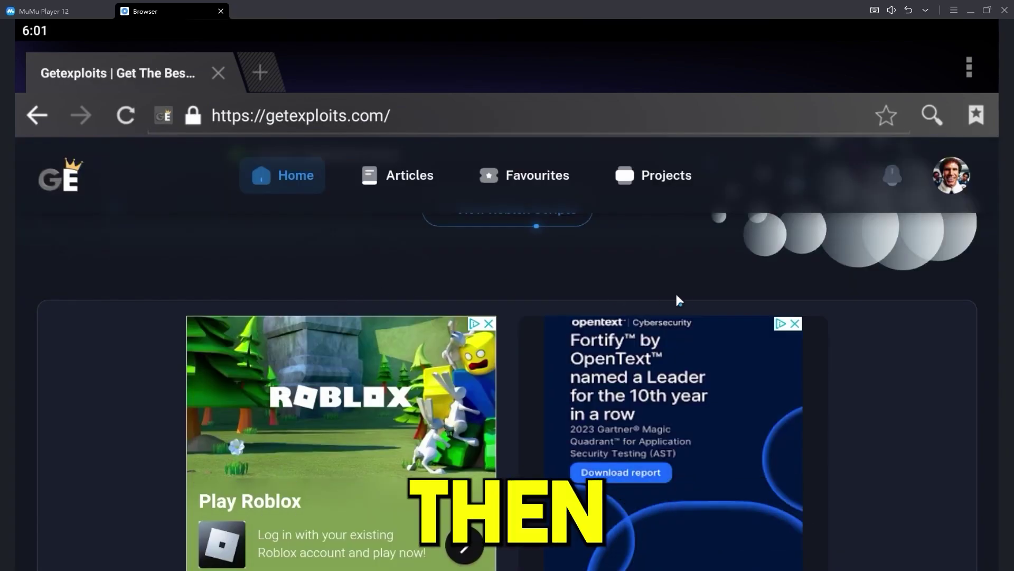
scroll(684, 292, "down", 10)
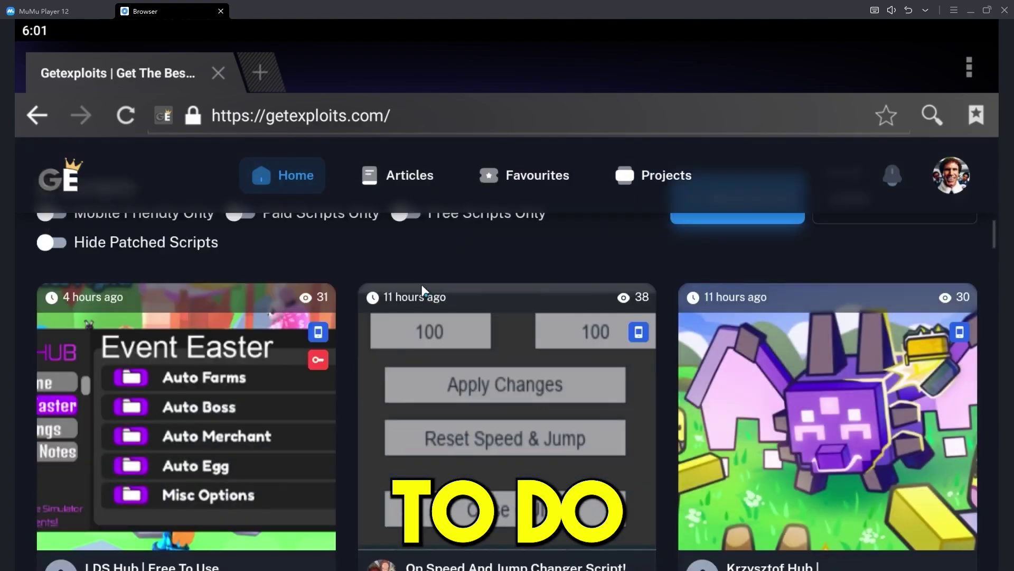
scroll(142, 260, "down", 1)
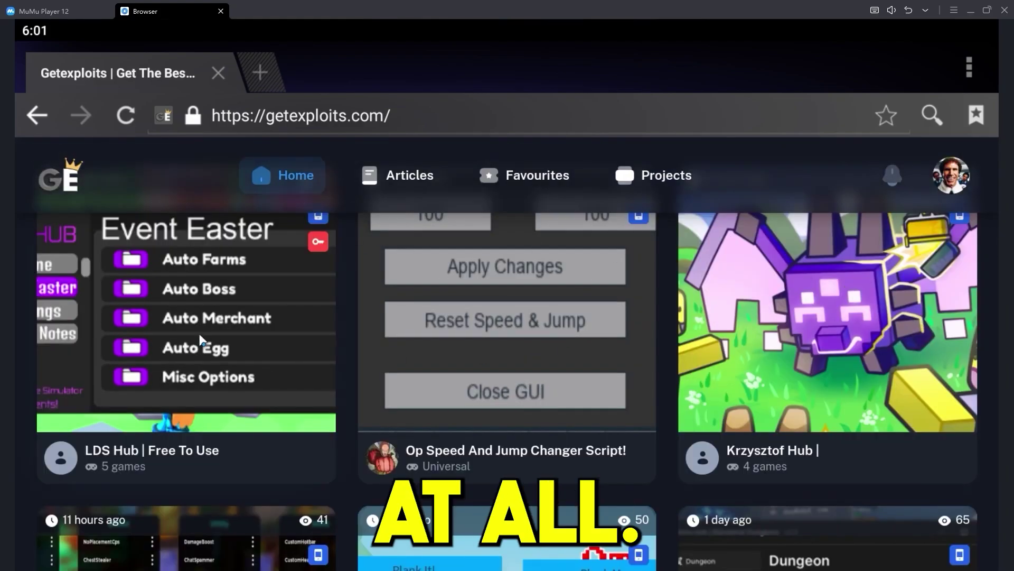
left_click(214, 332)
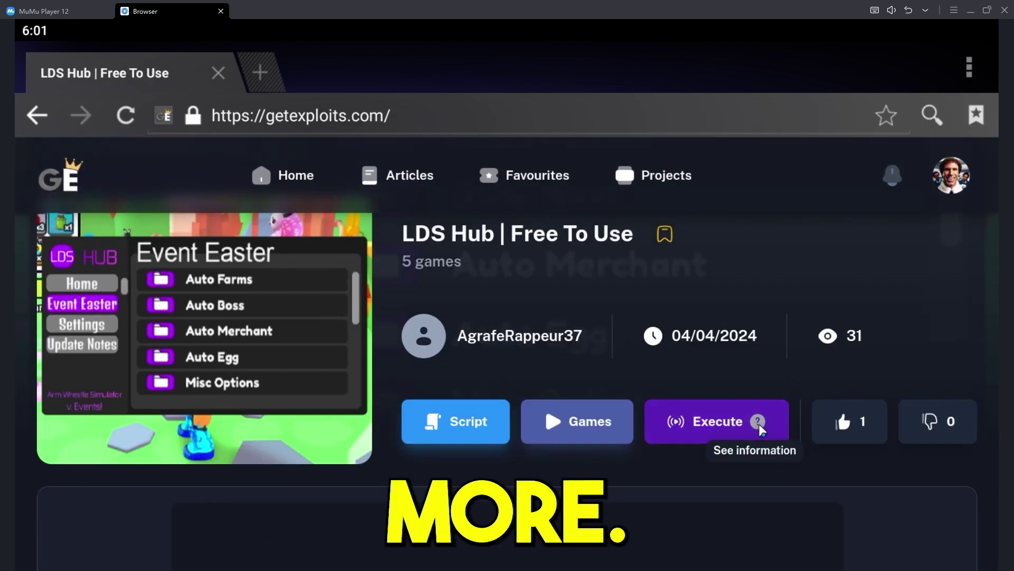
left_click(758, 422)
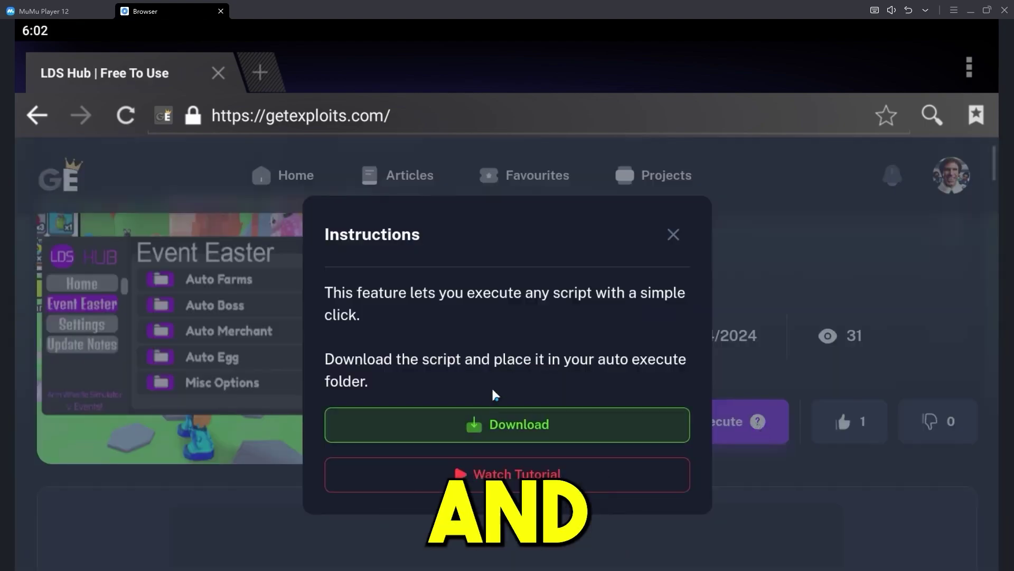
Step: Download the LDS Hub script, confirm it in the notification shade, and close the browser
left_click(523, 415)
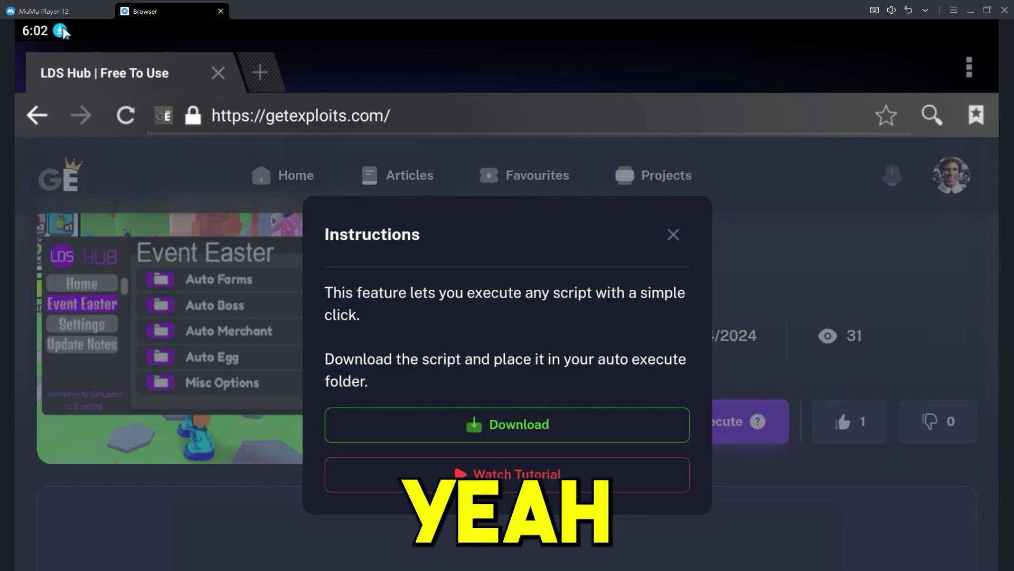
left_click_drag(62, 32, 49, 281)
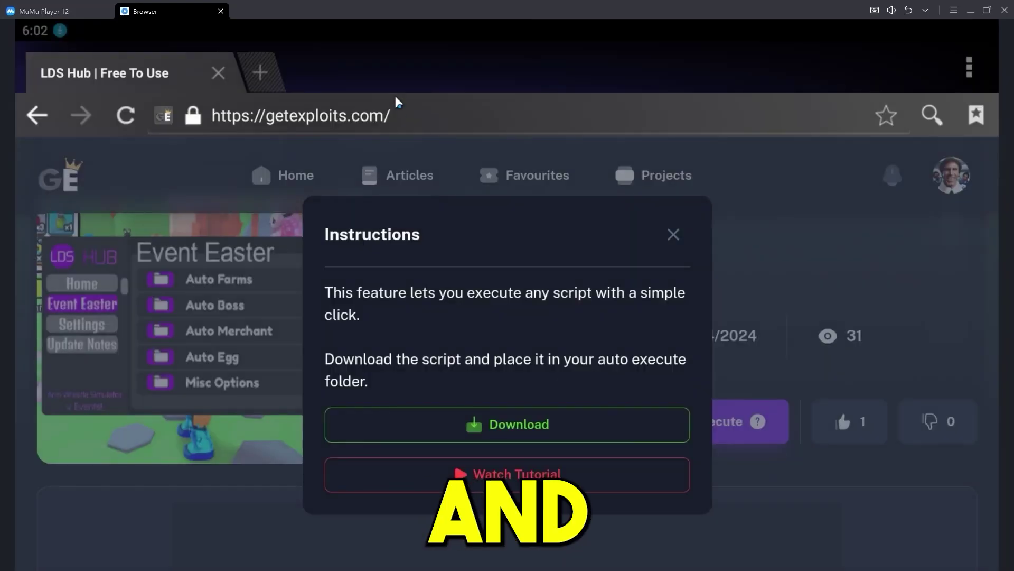
left_click(221, 11)
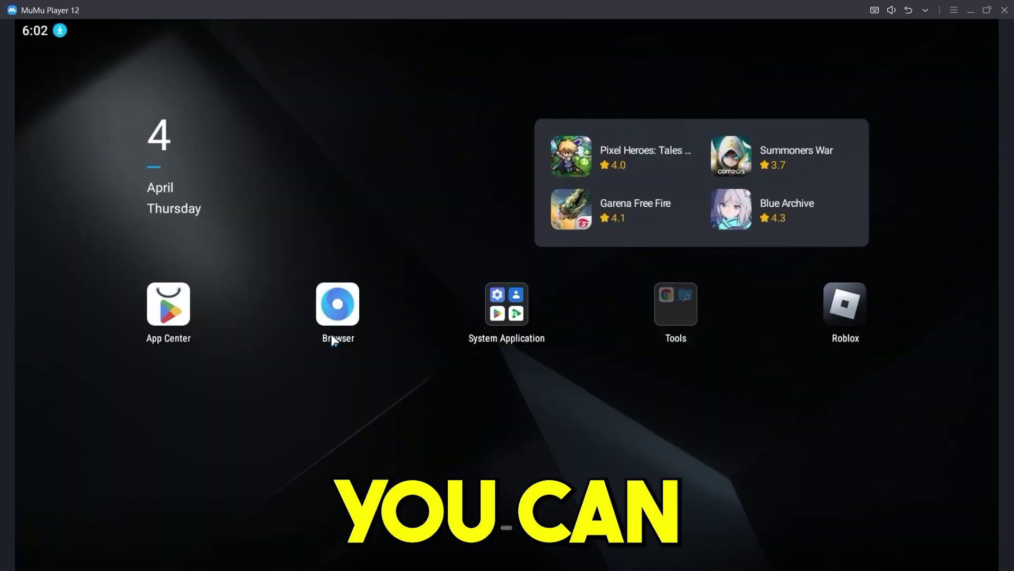
Step: Open the Downloads folder in the System Application Files app
left_click(499, 317)
left_click(585, 406)
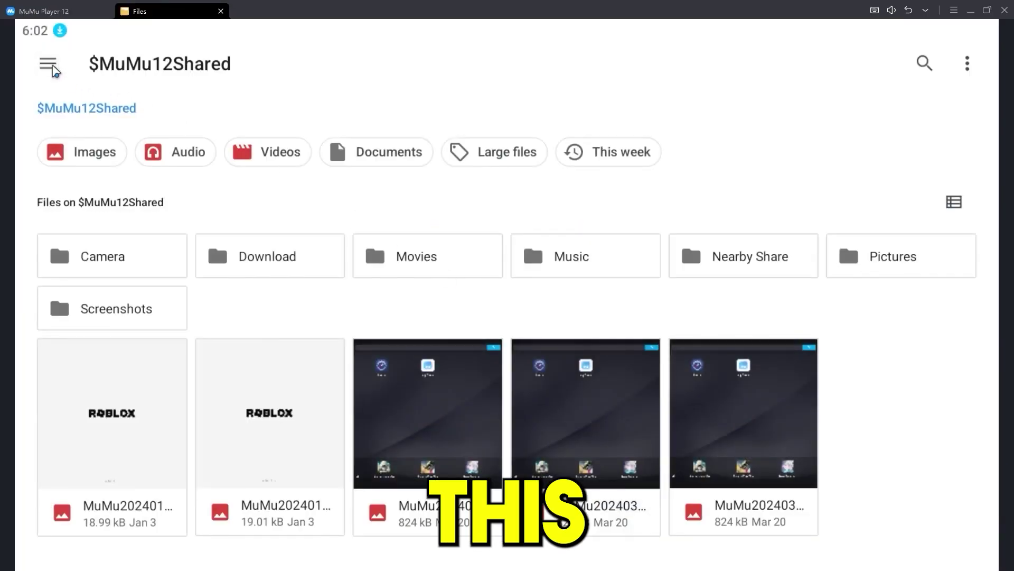
left_click(60, 67)
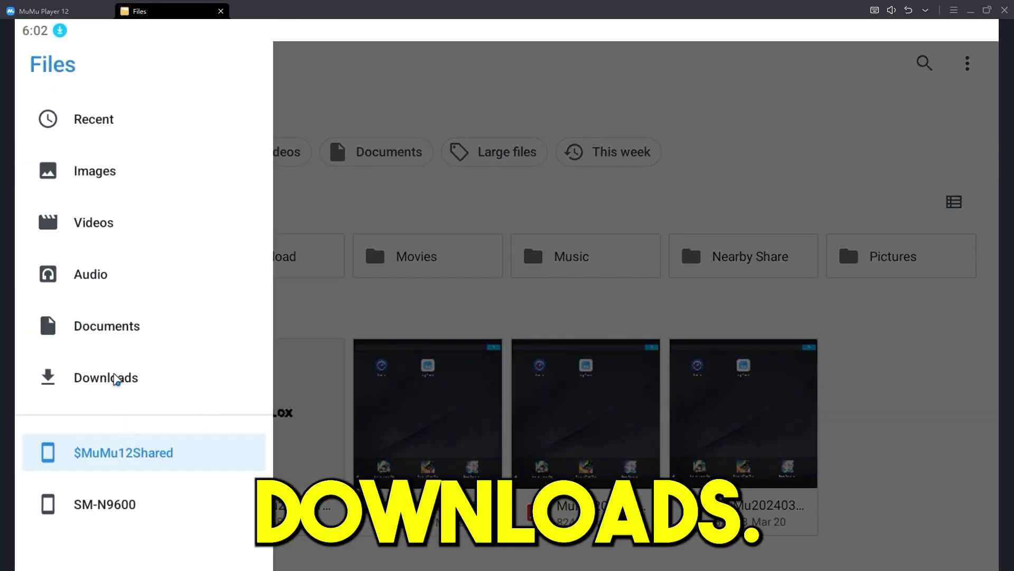
left_click(118, 378)
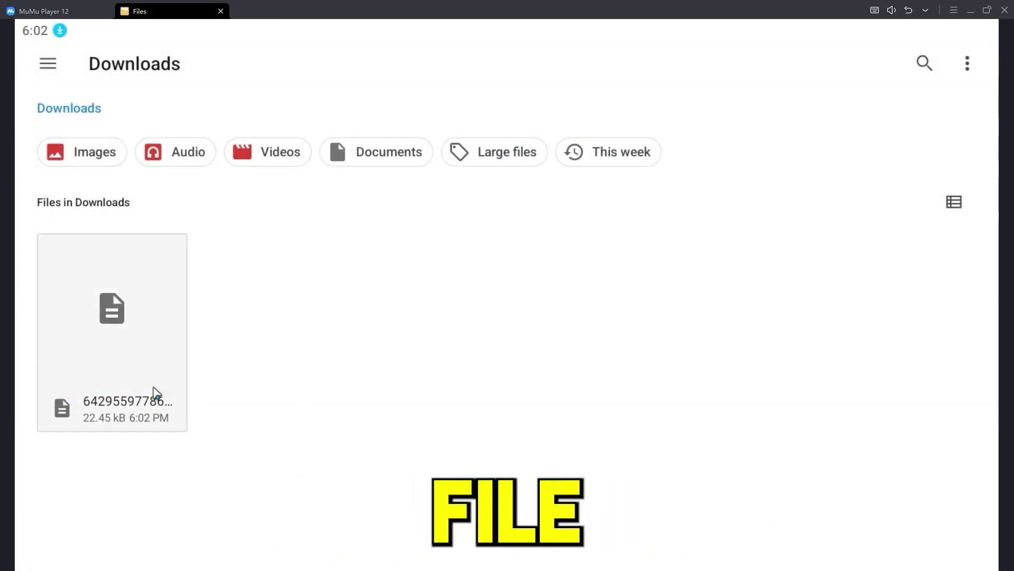
Step: Select the downloaded 22.45 kB script file and bring up its actions menu
left_click(139, 328)
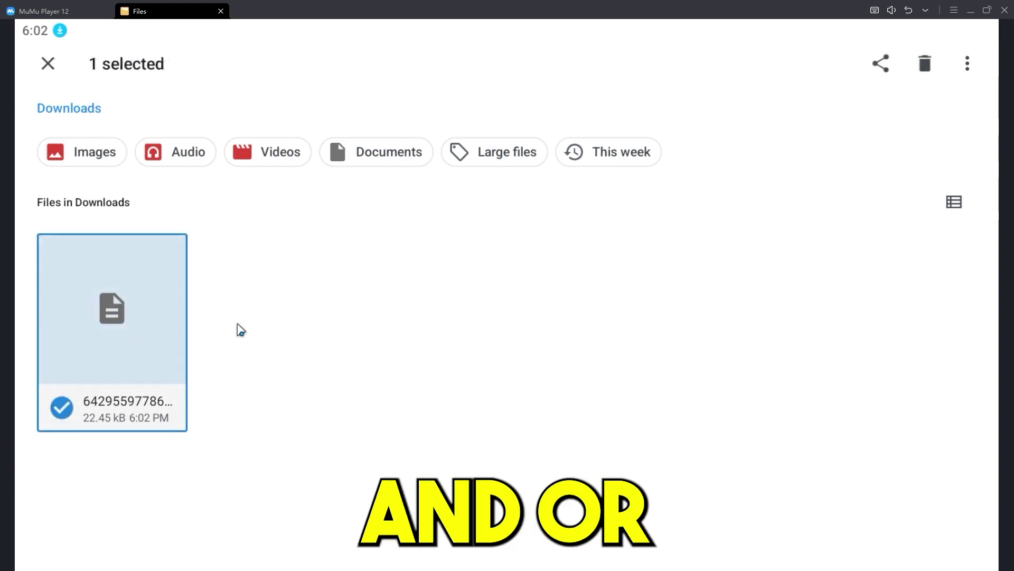
left_click(136, 349)
right_click(119, 344)
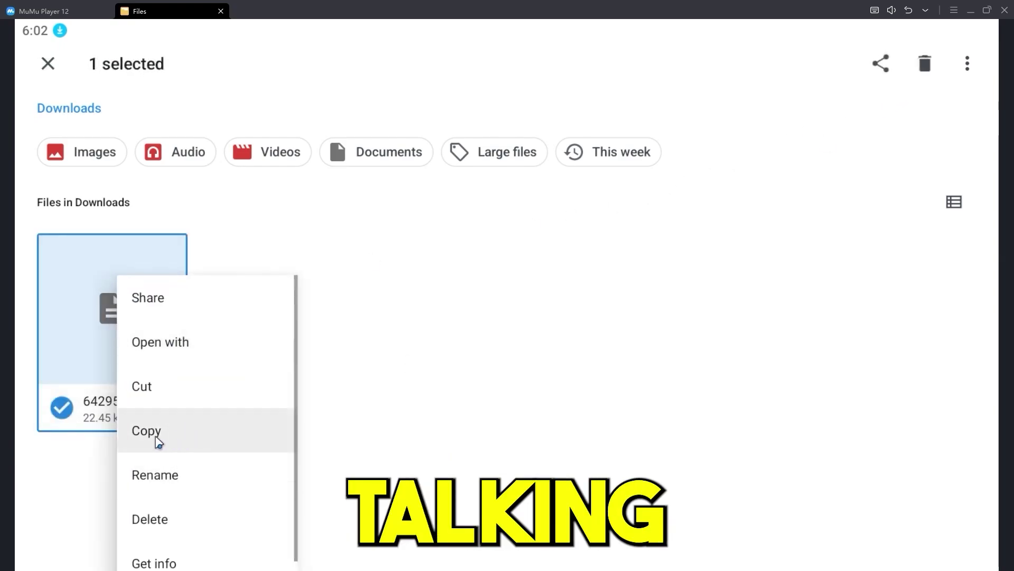
left_click(53, 341)
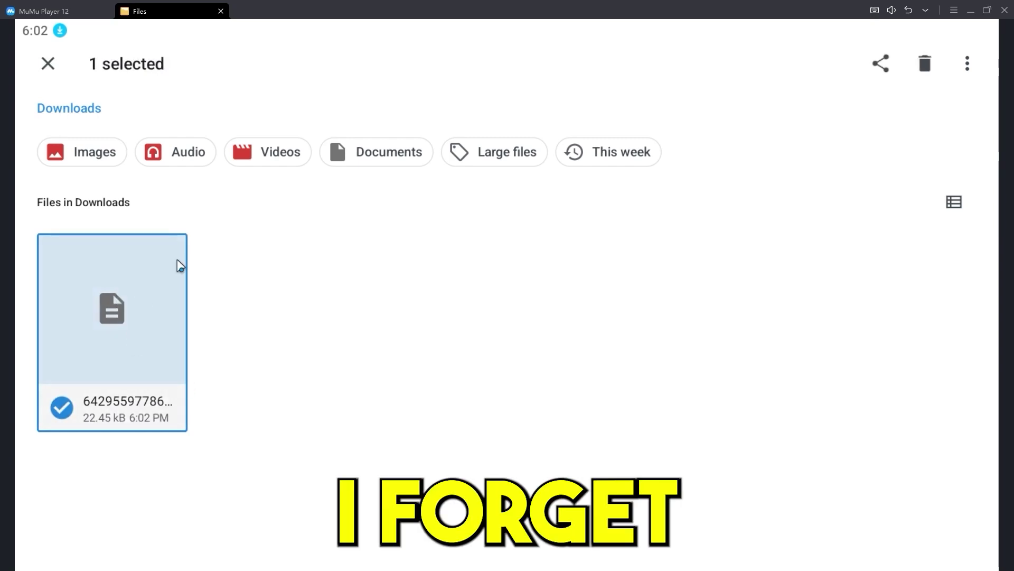
right_click(152, 309)
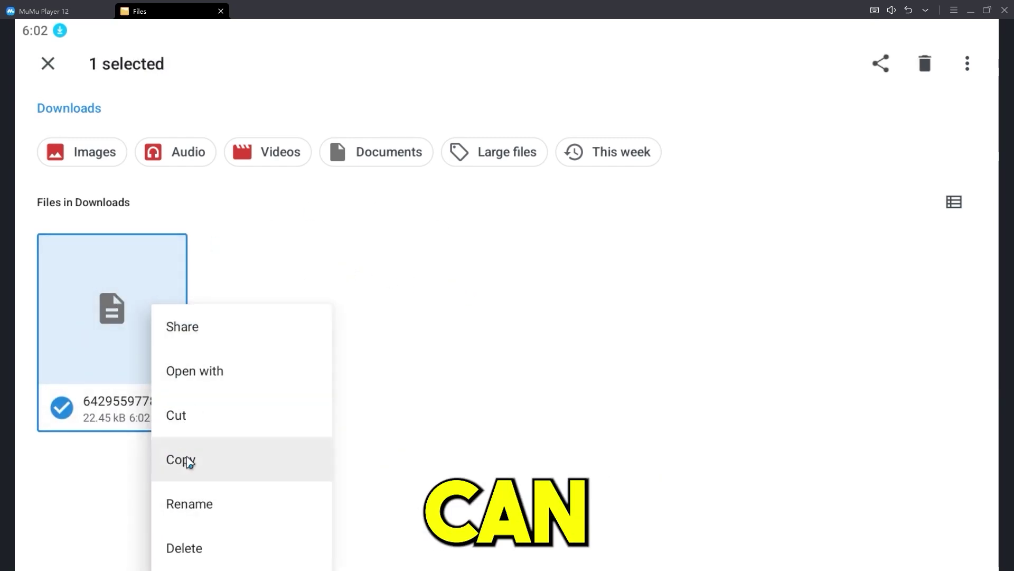
left_click(101, 349)
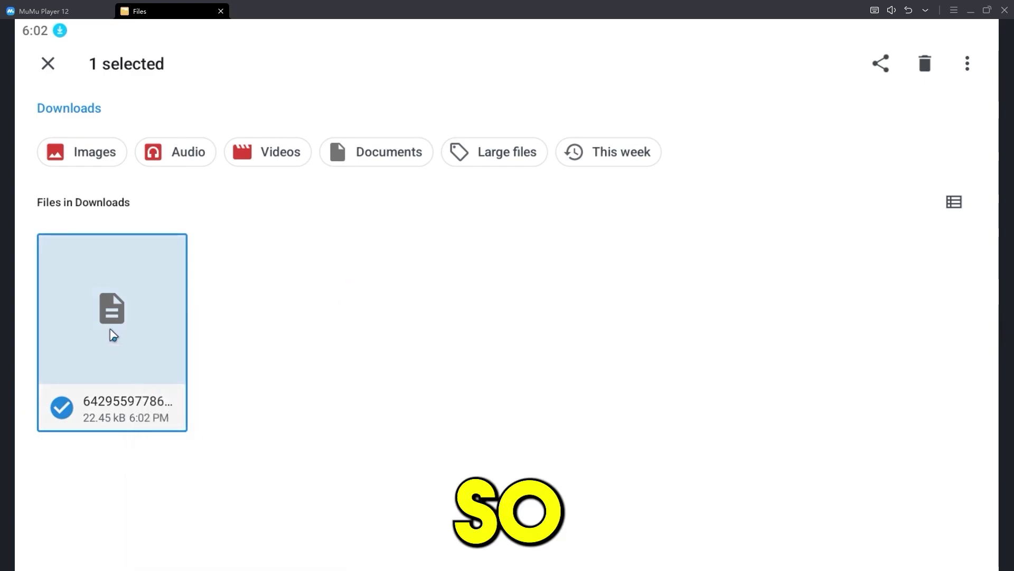
right_click(112, 334)
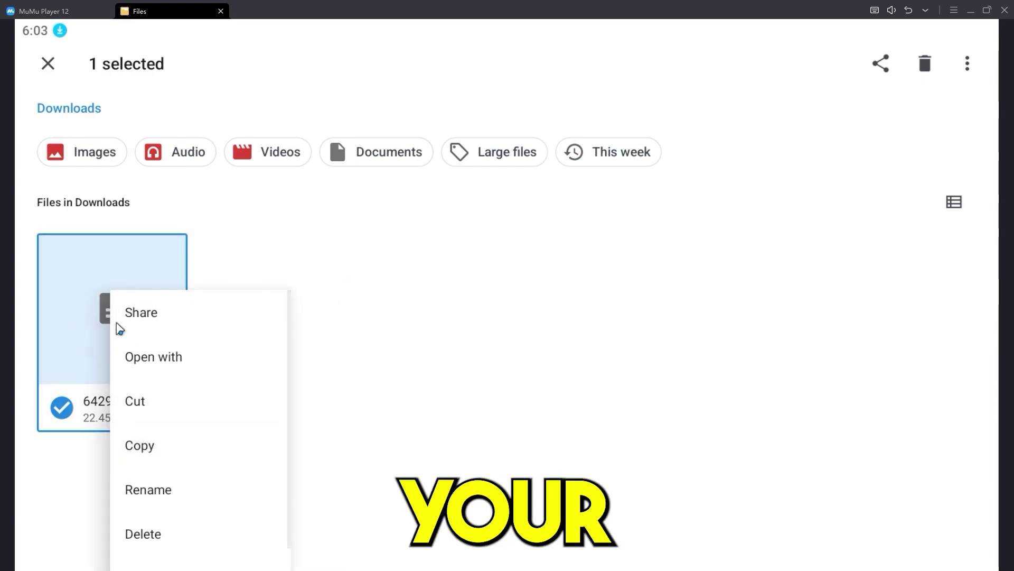
Step: Copy the script file and switch to the SM-N9600 device storage
left_click(140, 446)
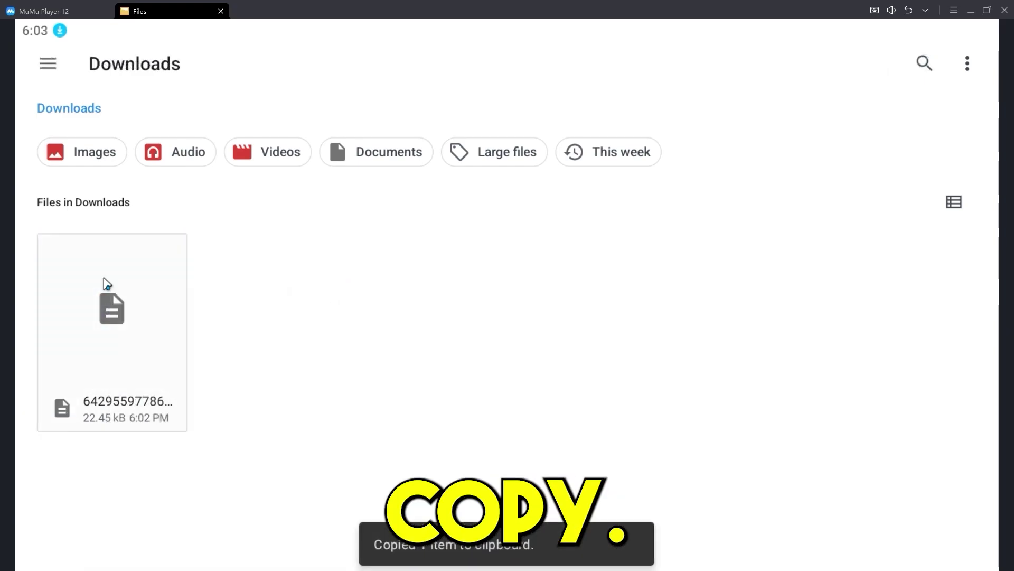
left_click(50, 66)
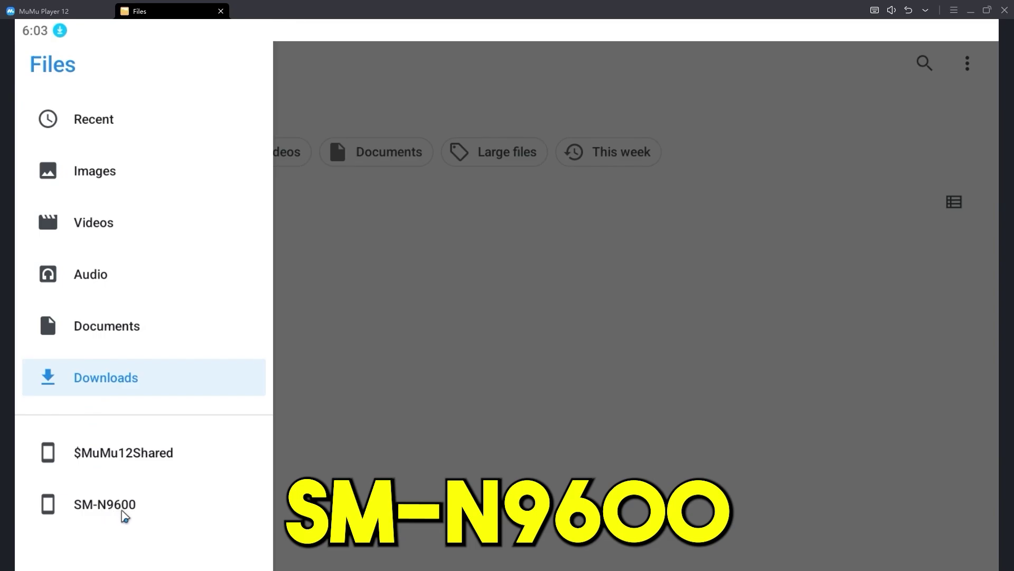
left_click(105, 504)
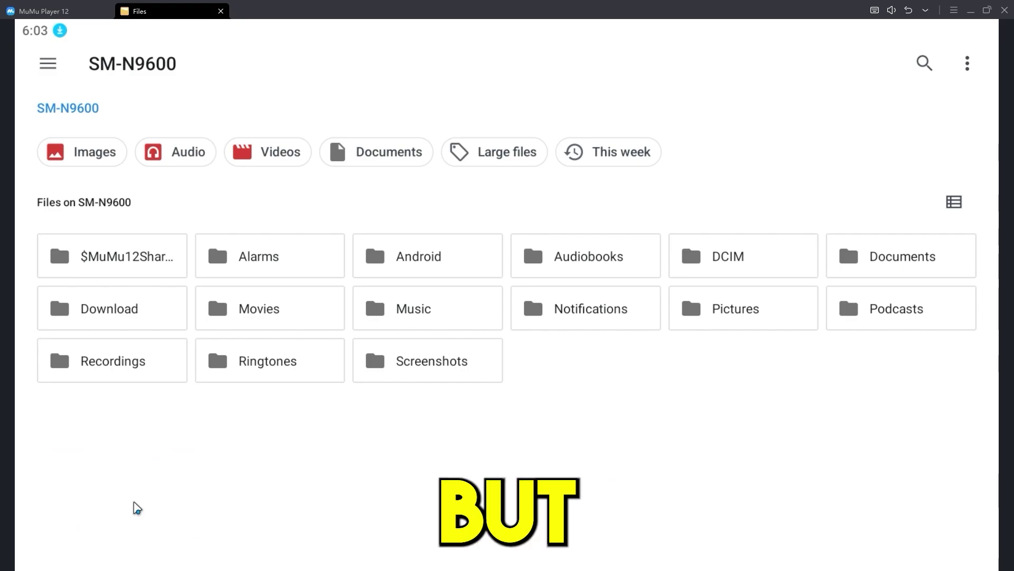
Step: Go through Android > data > com.roblox.client > files > executor into autoexec
double_click(435, 262)
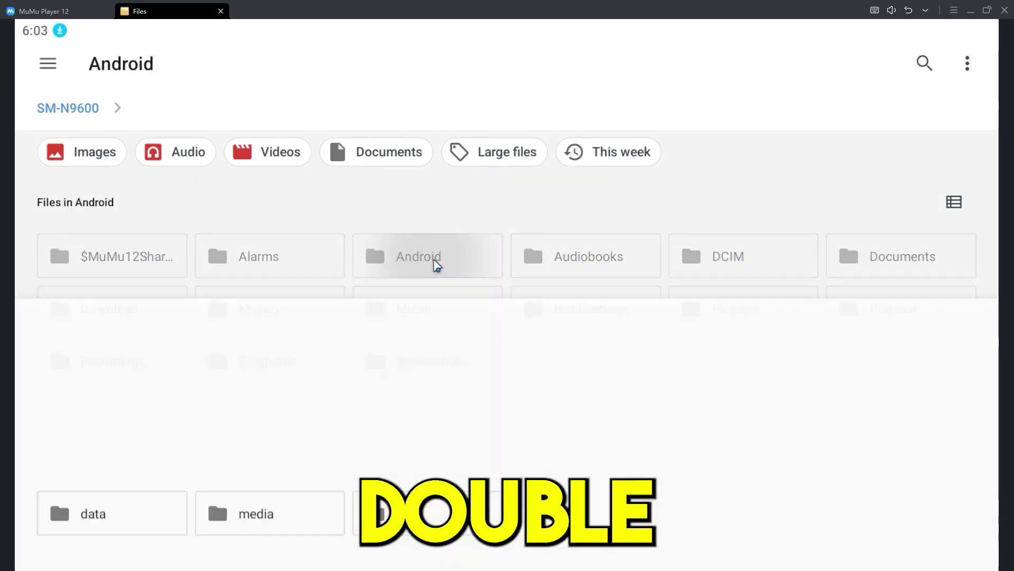
double_click(97, 256)
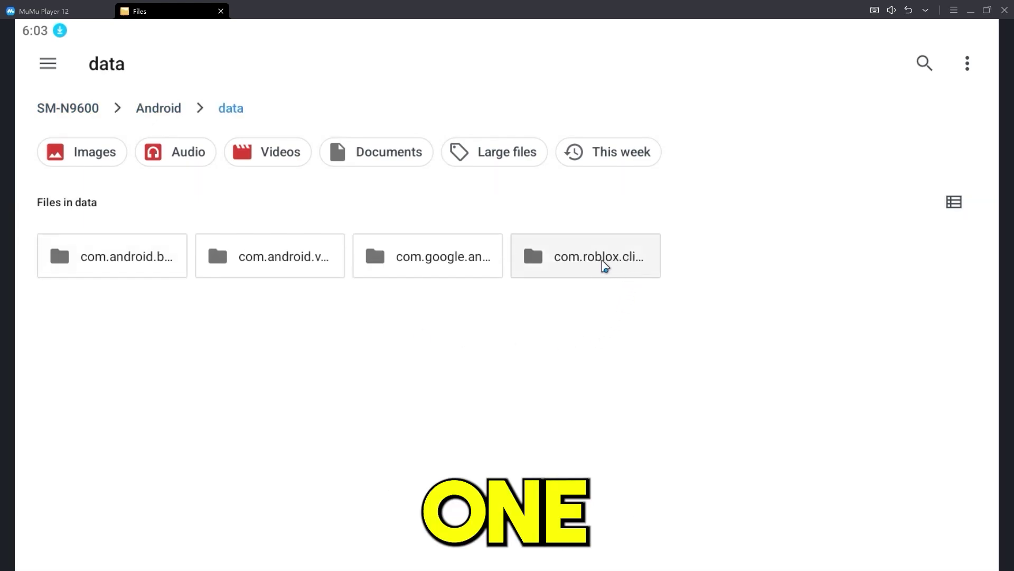
double_click(610, 268)
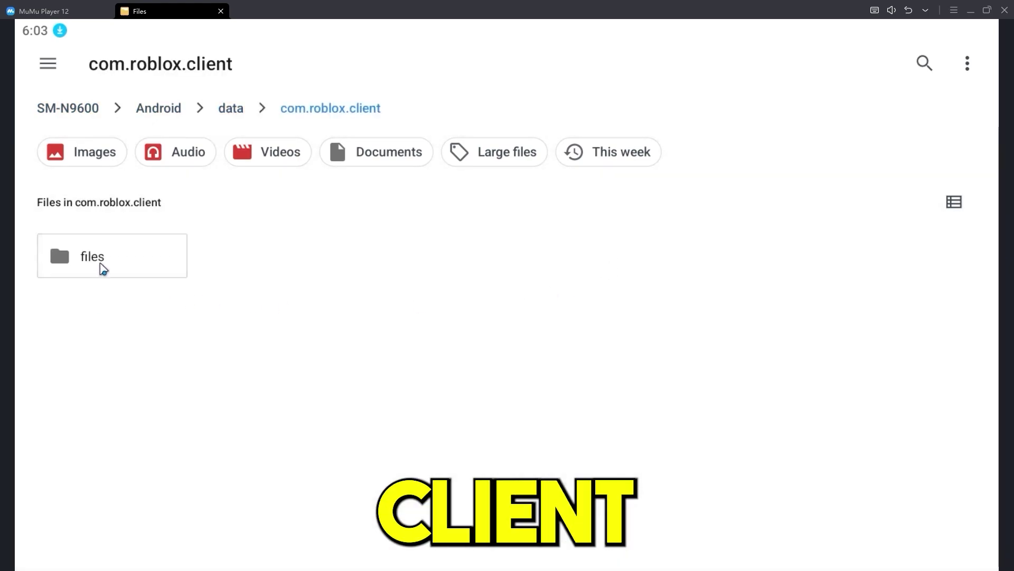
double_click(103, 268)
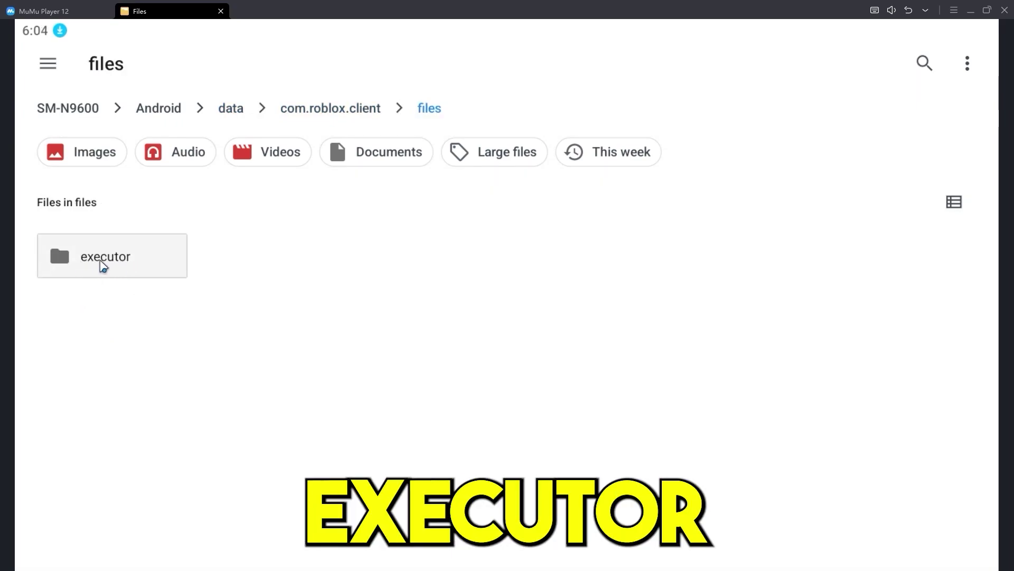
double_click(128, 263)
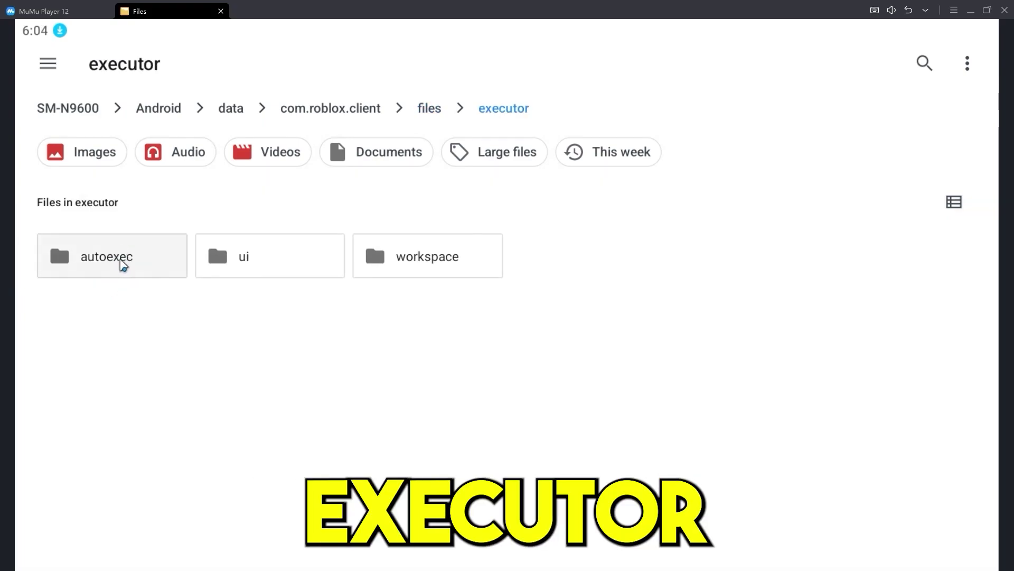
left_click(120, 263)
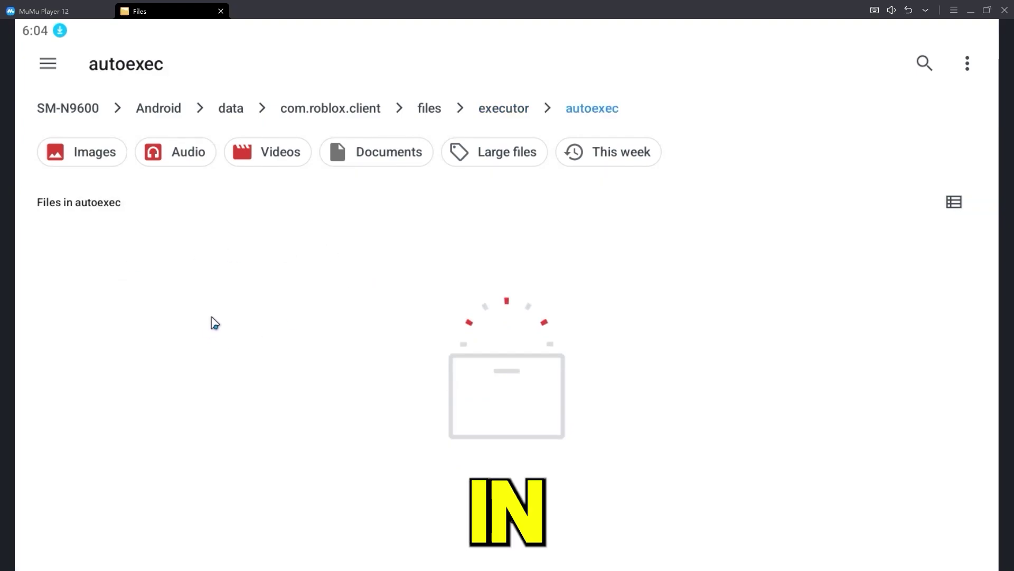
Step: Paste the script file into autoexec, close the Files app, and launch Roblox
right_click(157, 301)
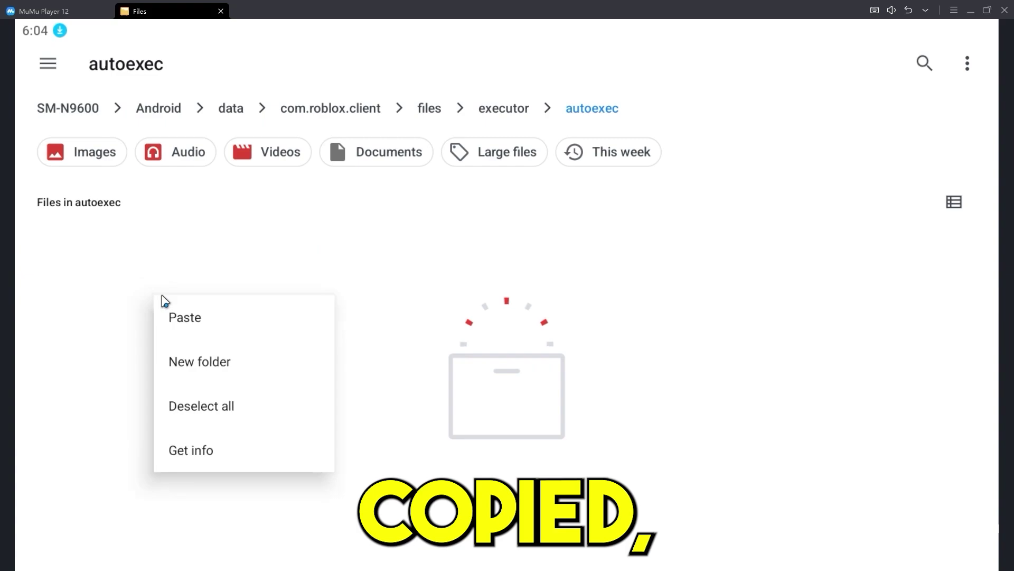
left_click(206, 316)
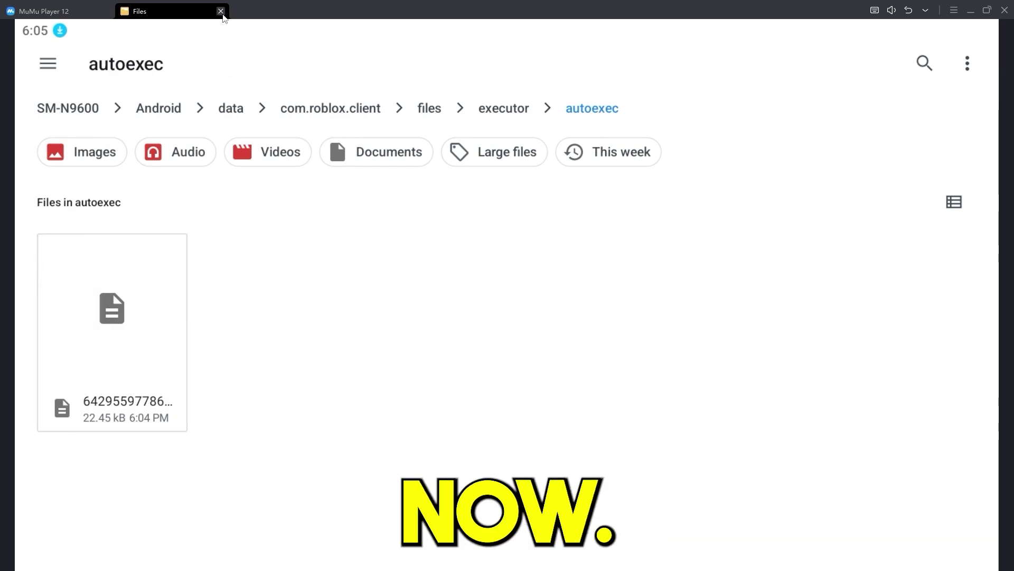
left_click(222, 11)
left_click(846, 306)
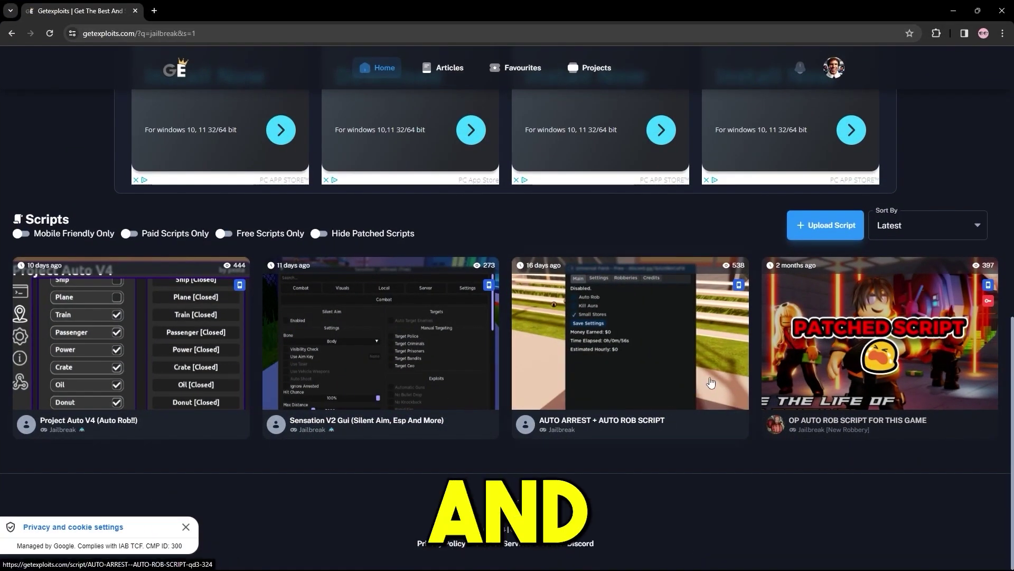
Step: Open the AUTO ARREST + AUTO ROB SCRIPT page and Execute it until it is queued
double_click(378, 8)
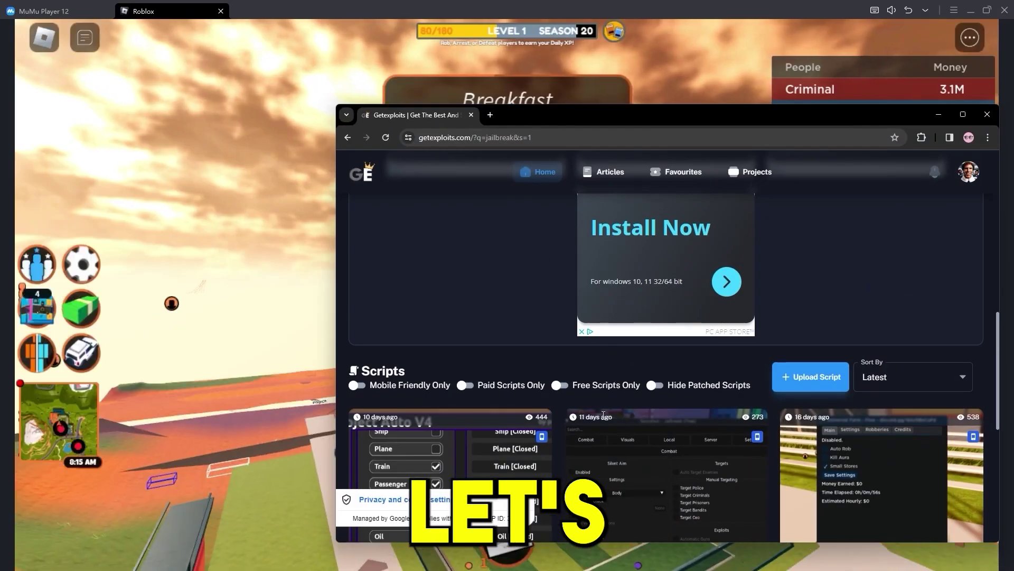
scroll(619, 288, "down", 2)
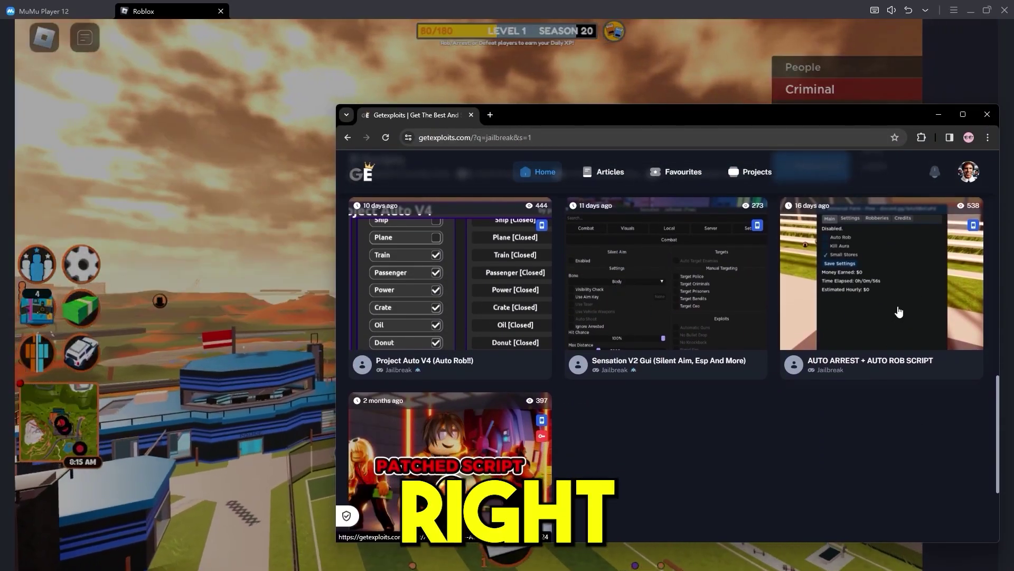
left_click(915, 271)
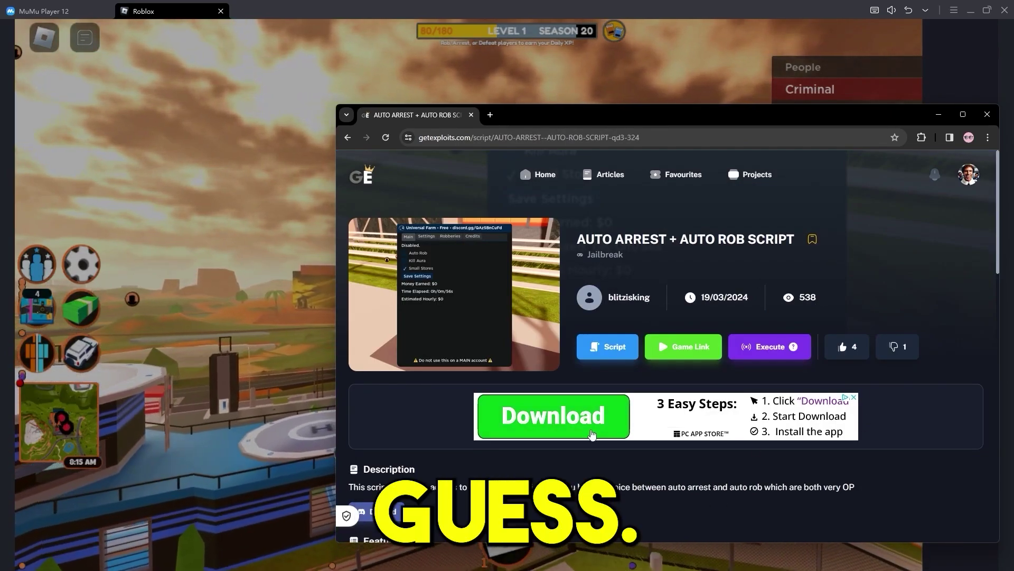
scroll(581, 433, "down", 1)
scroll(583, 435, "down", 1)
scroll(583, 436, "up", 2)
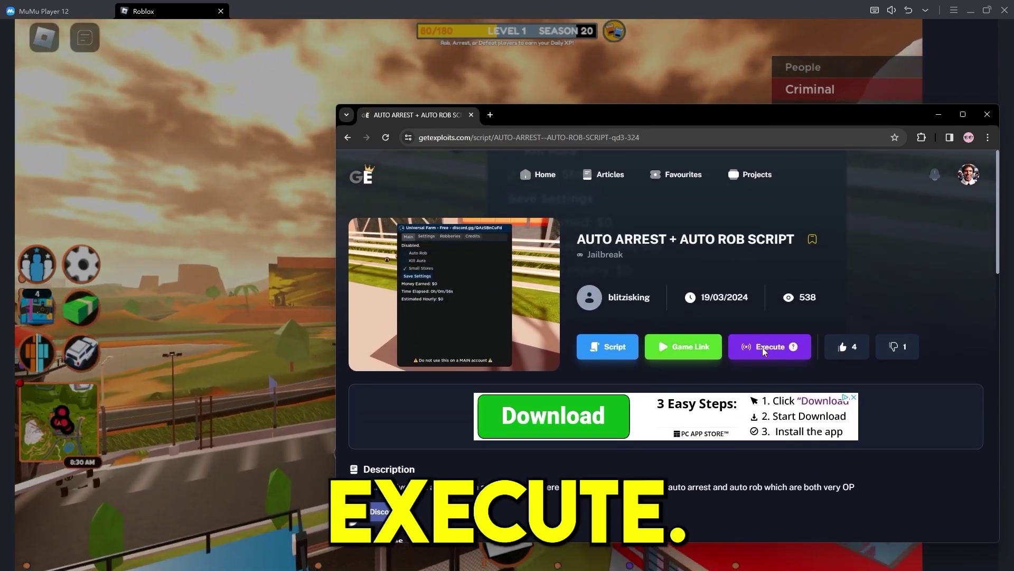
left_click(763, 349)
left_click(592, 114)
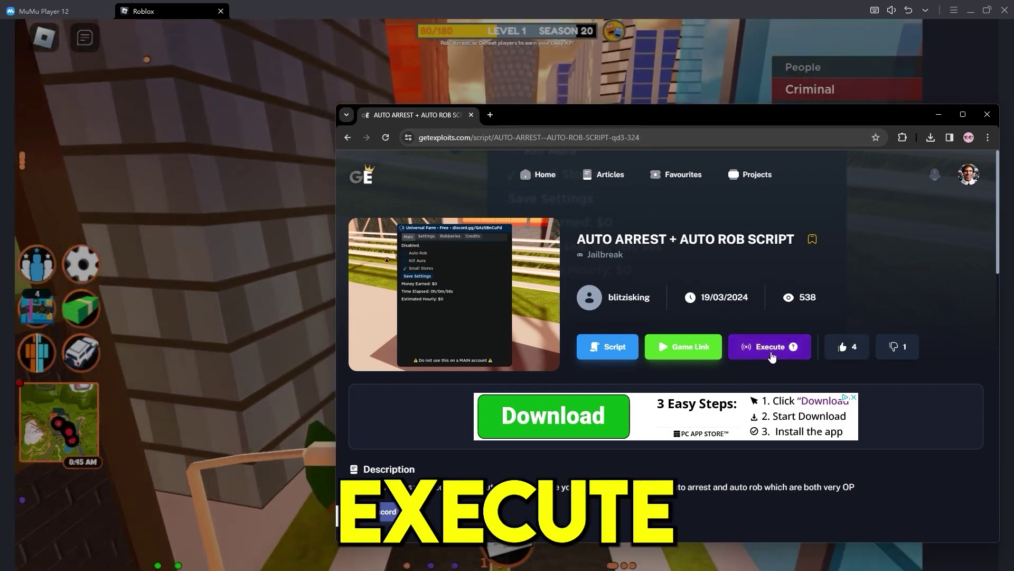
left_click(770, 352)
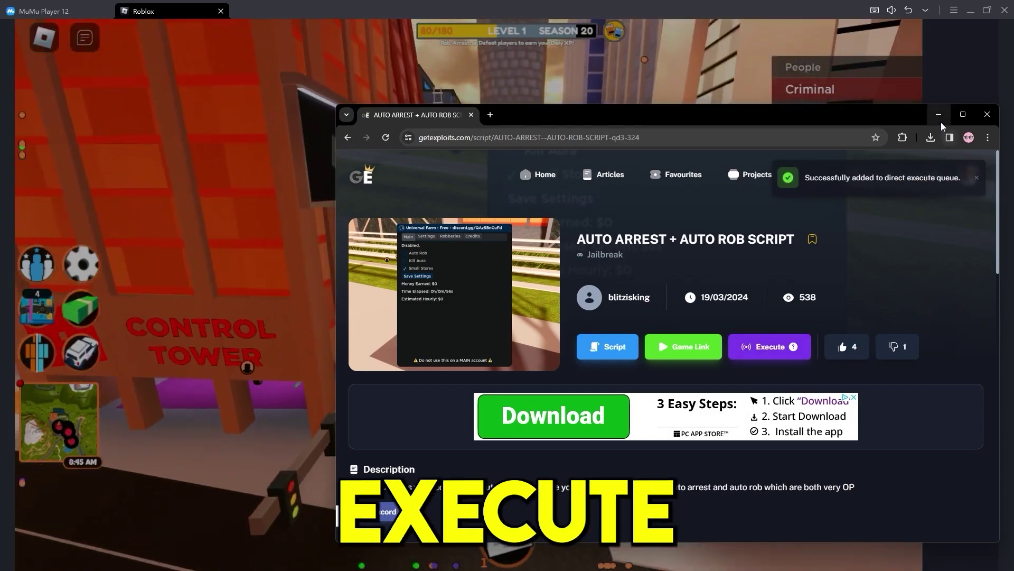
Step: Minimize the browser, hide the leaderboard, turn the camera, and walk toward the field
left_click(941, 119)
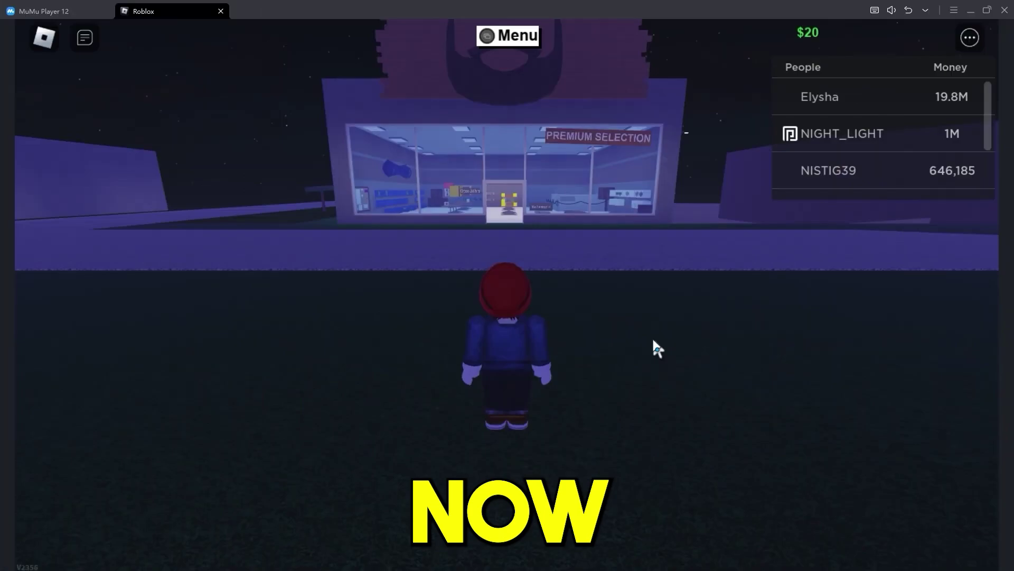
key("Tab")
left_click_drag(652, 335, 608, 305)
key("w")
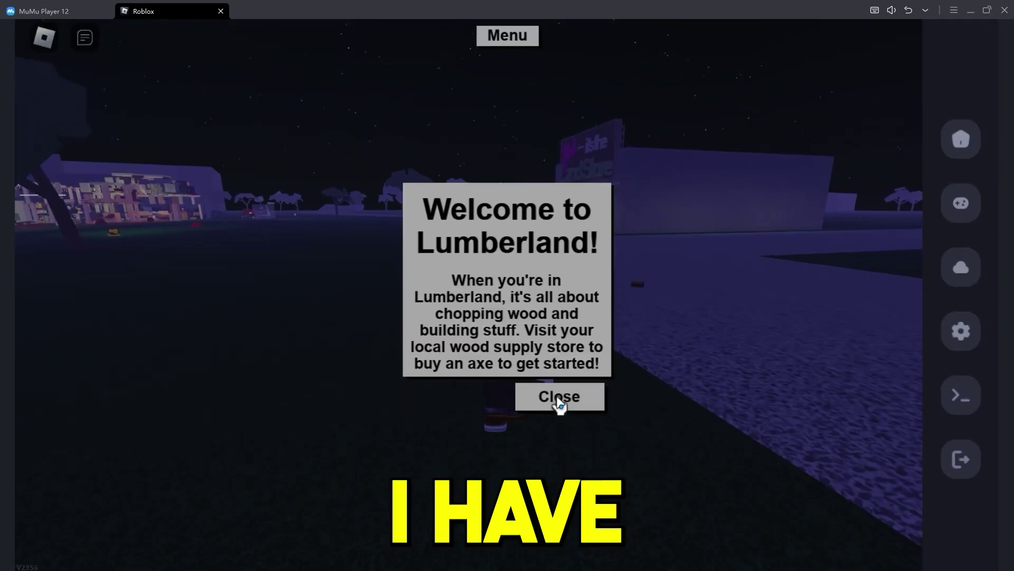
Step: Close the Lumberland welcome, run toward the LandStore, widen the game, and press F9
left_click(559, 396)
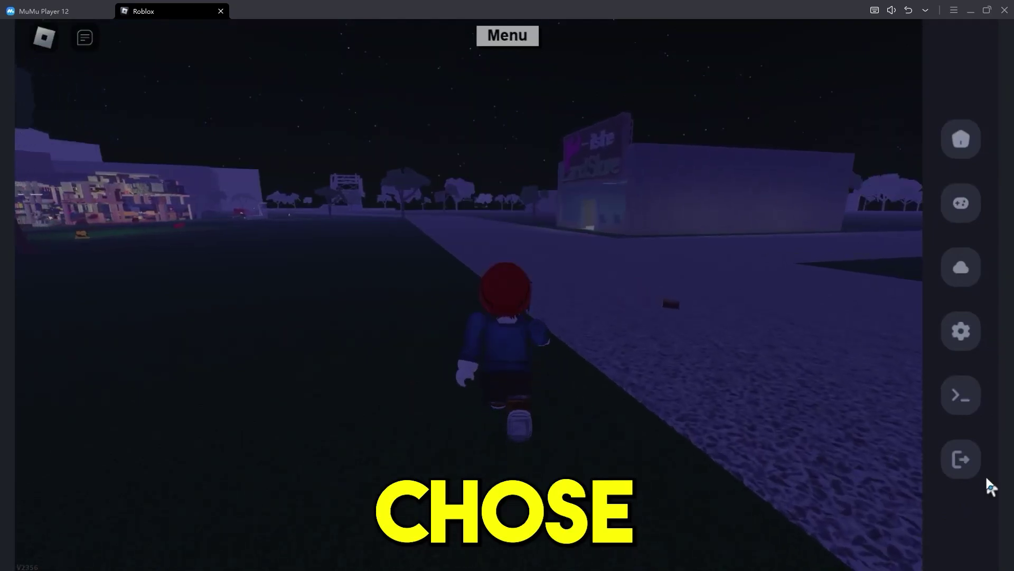
key("w")
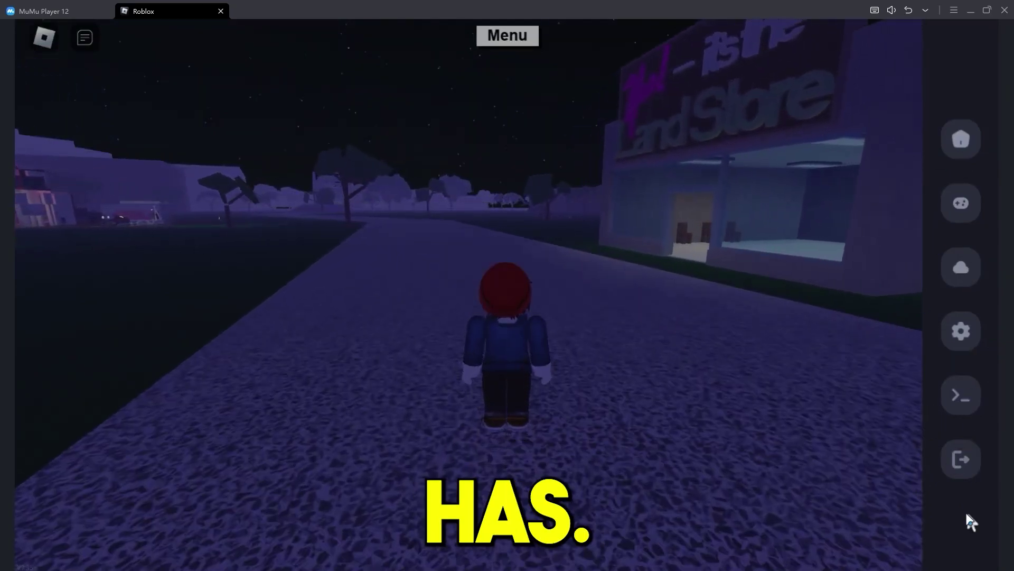
left_click(963, 471)
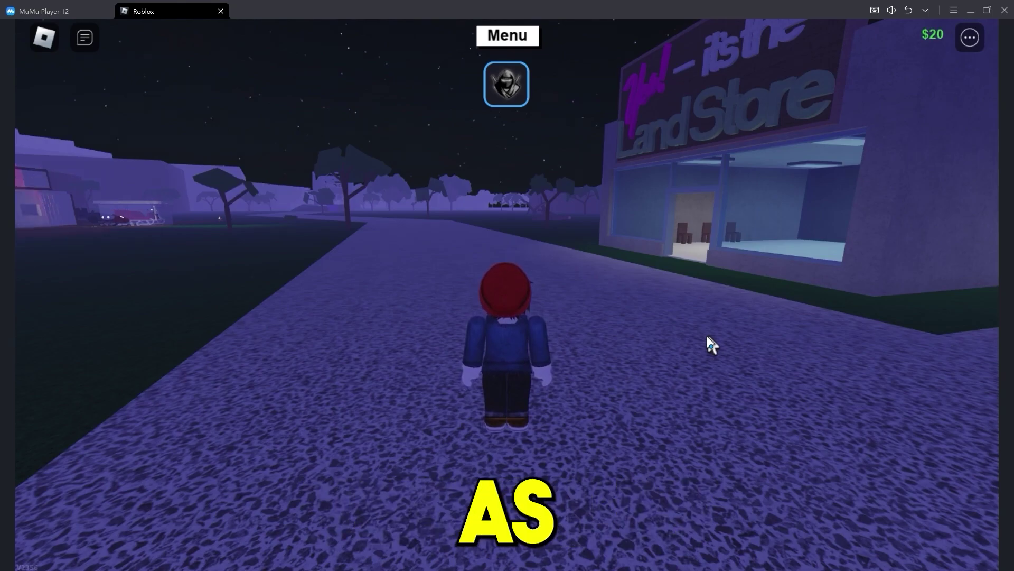
key("F9")
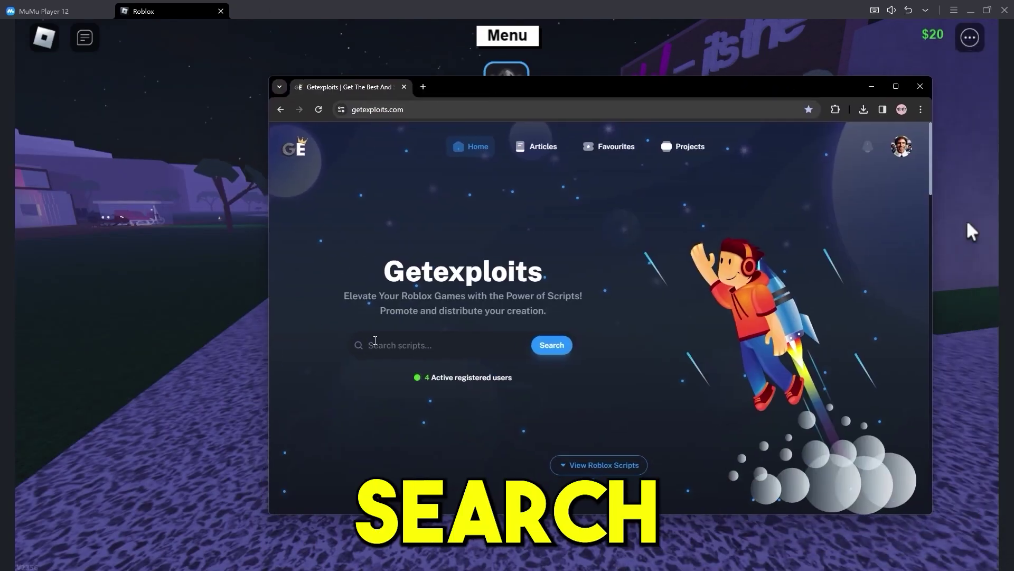
Step: Search for lumber tycoon 2 scripts and queue Toads Gui | LT2 Free Script for direct execution
type("tycoon 2")
key("Return")
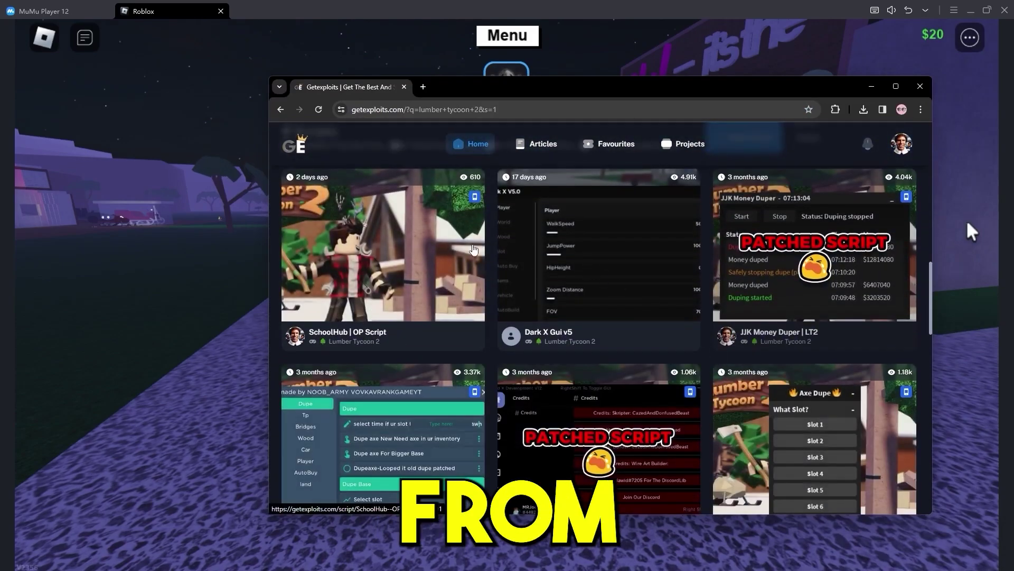
scroll(644, 388, "down", 2)
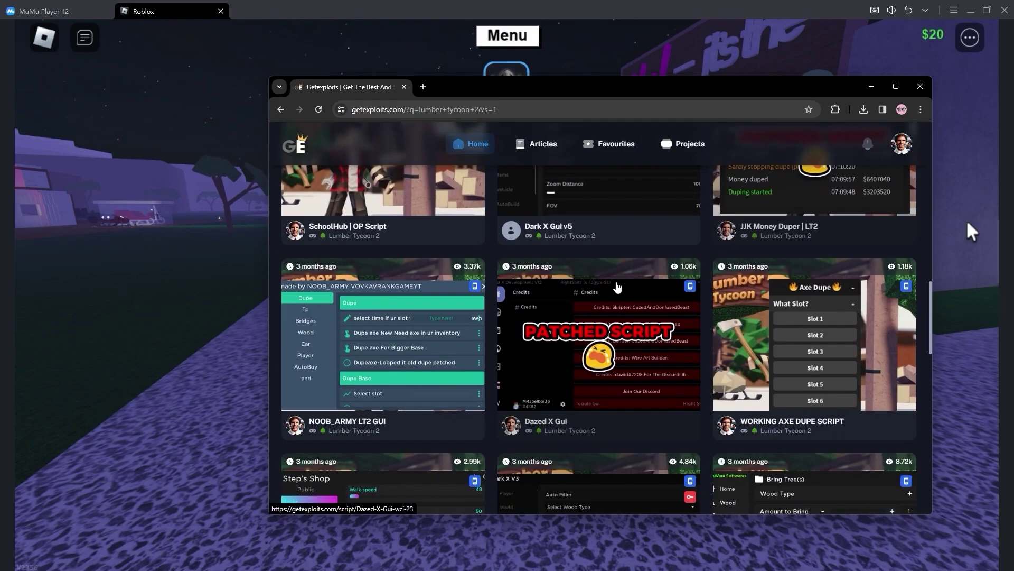
scroll(762, 356, "up", 2)
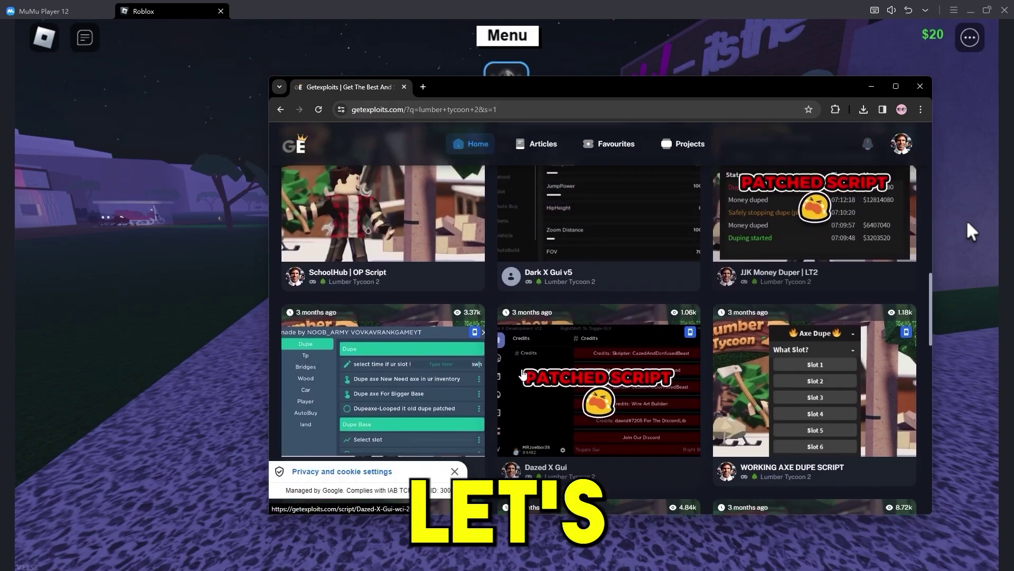
scroll(624, 276, "down", 6)
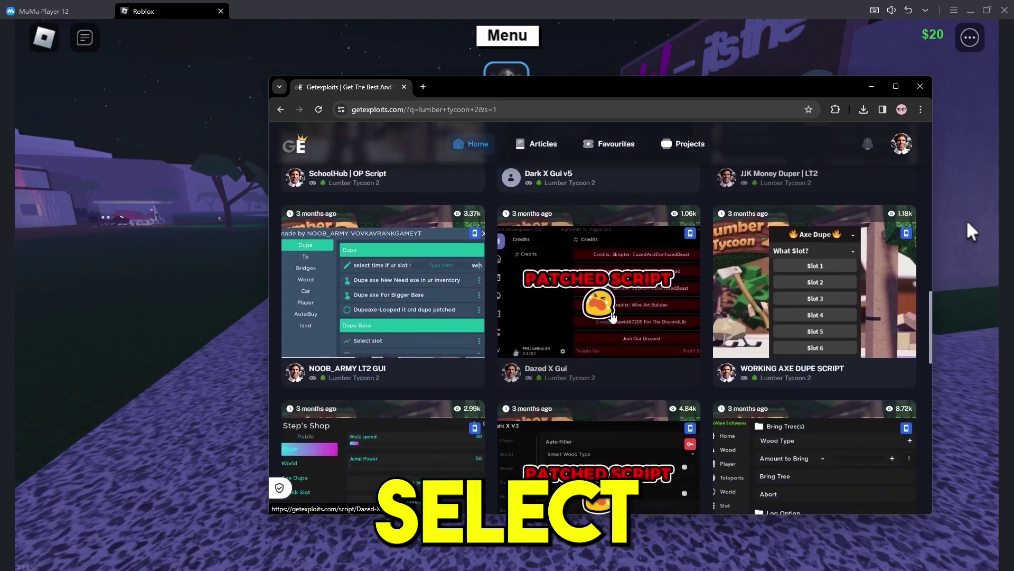
scroll(427, 371, "down", 3)
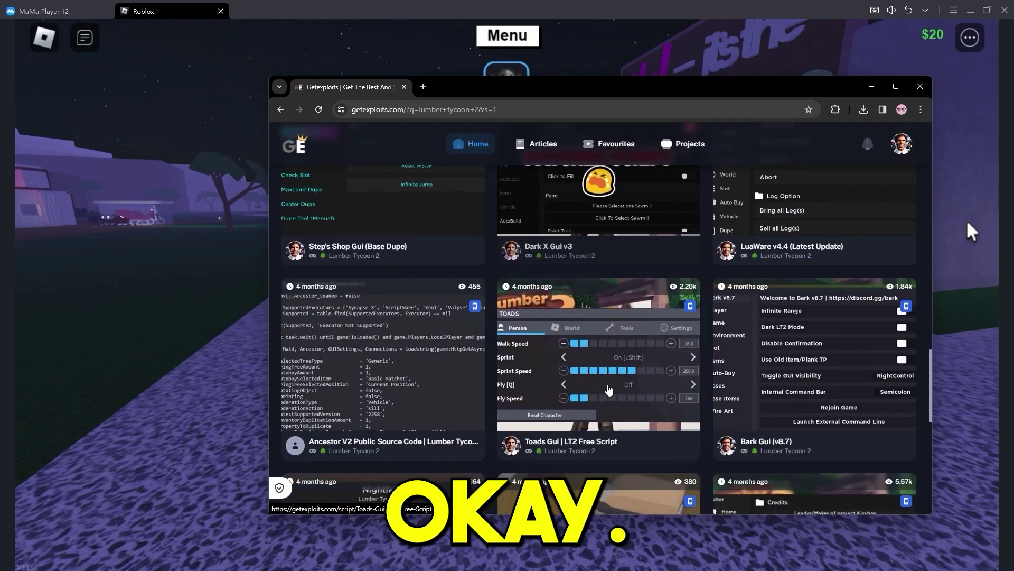
left_click(615, 374)
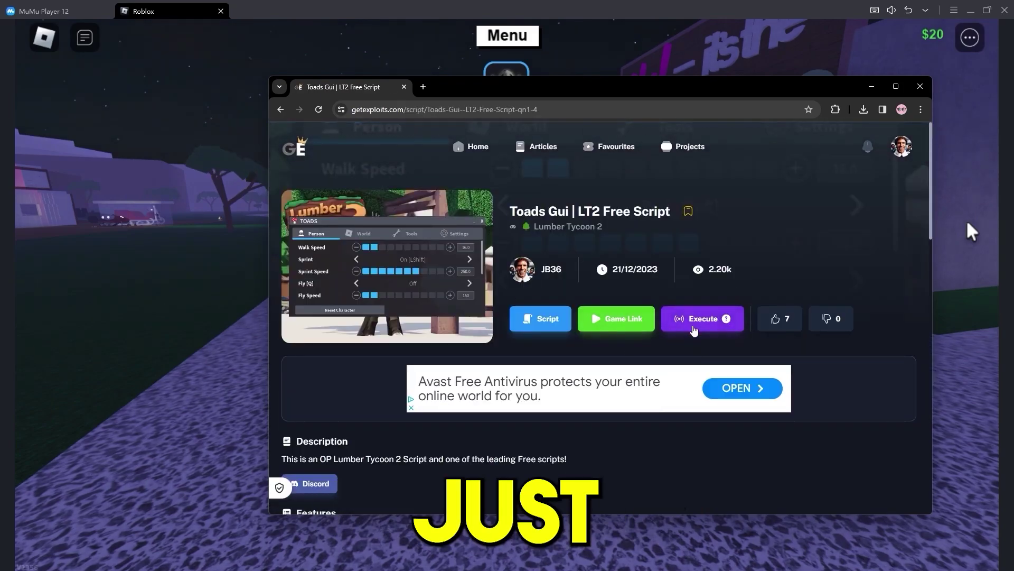
left_click(694, 329)
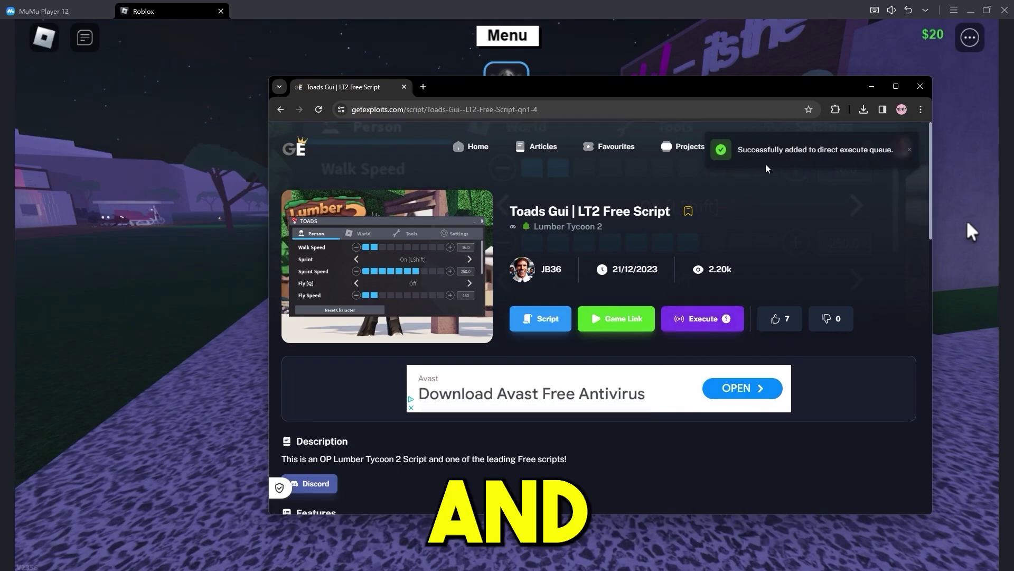
Step: Return to Roblox, reposition the TOADS panel, and raise Walk Speed from 16.0 to 36.7
left_click(871, 87)
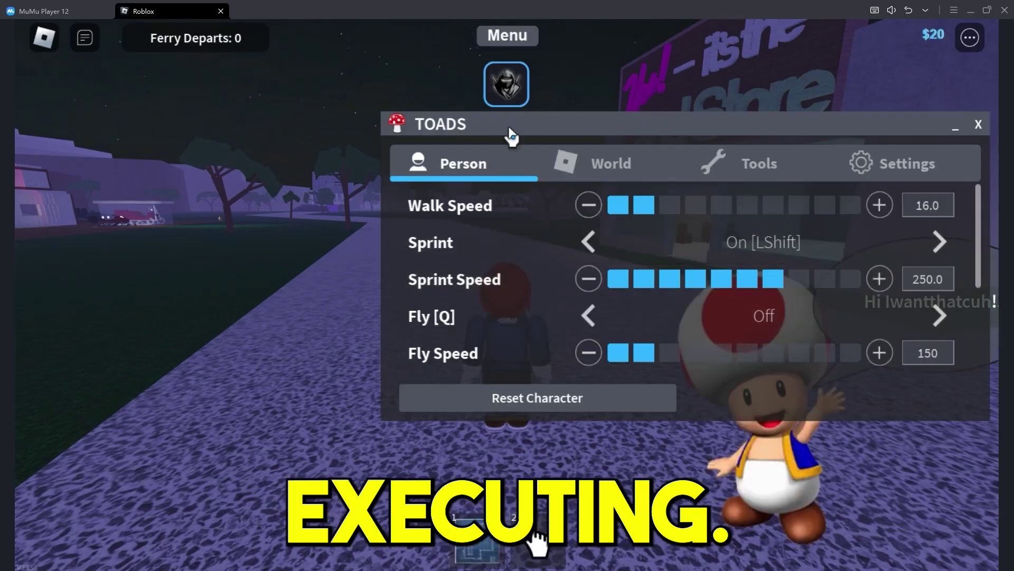
left_click_drag(508, 125, 478, 169)
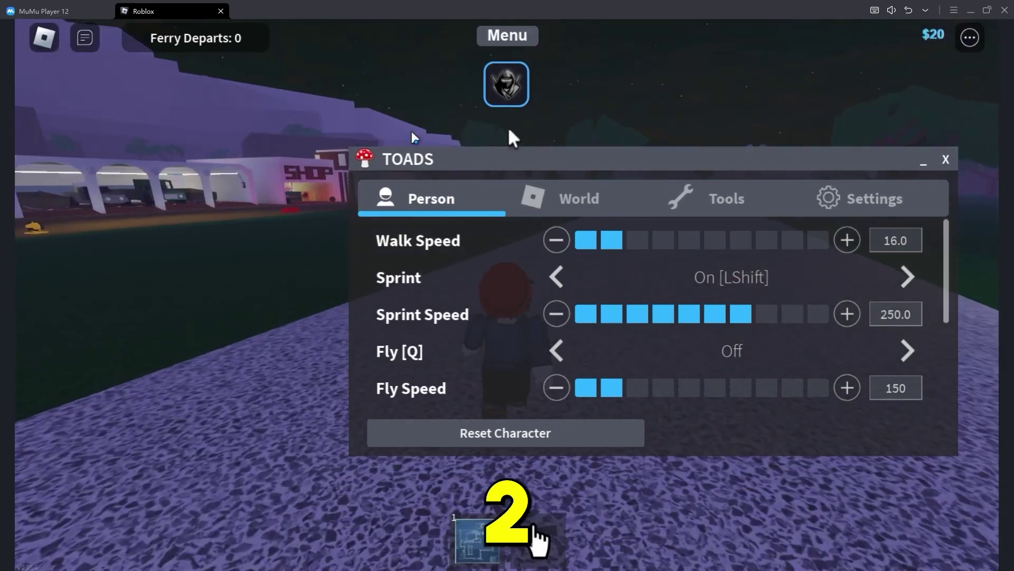
left_click_drag(676, 240, 747, 242)
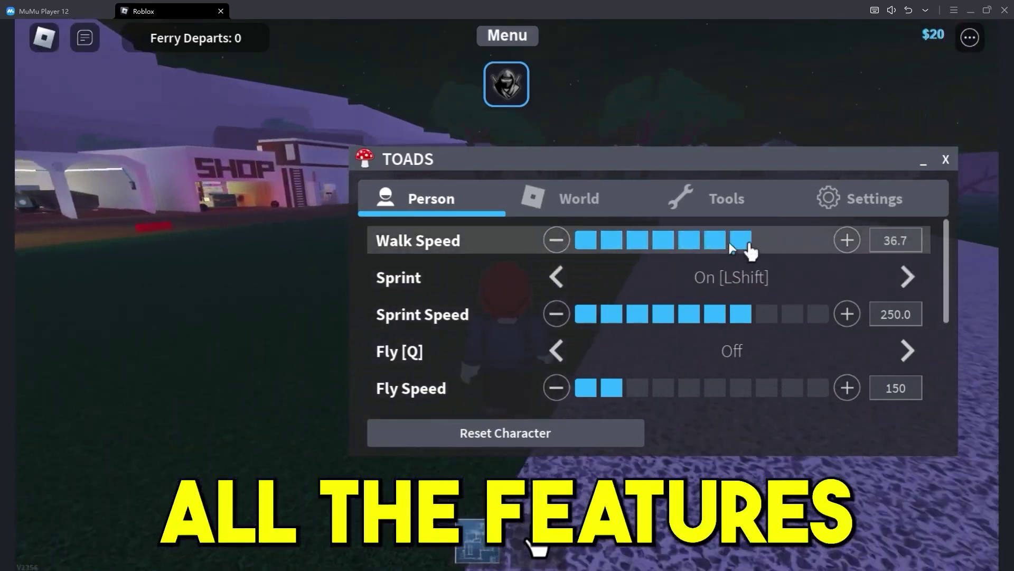
Step: Browse the TOADS World, Wood and Tools sections, then go back to Person settings
left_click(580, 206)
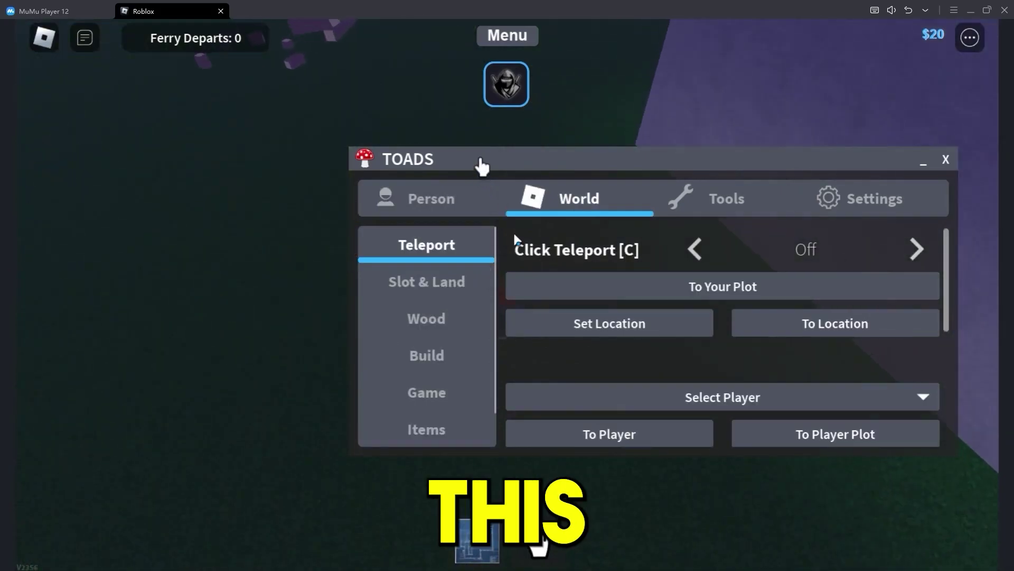
left_click(423, 321)
left_click(687, 210)
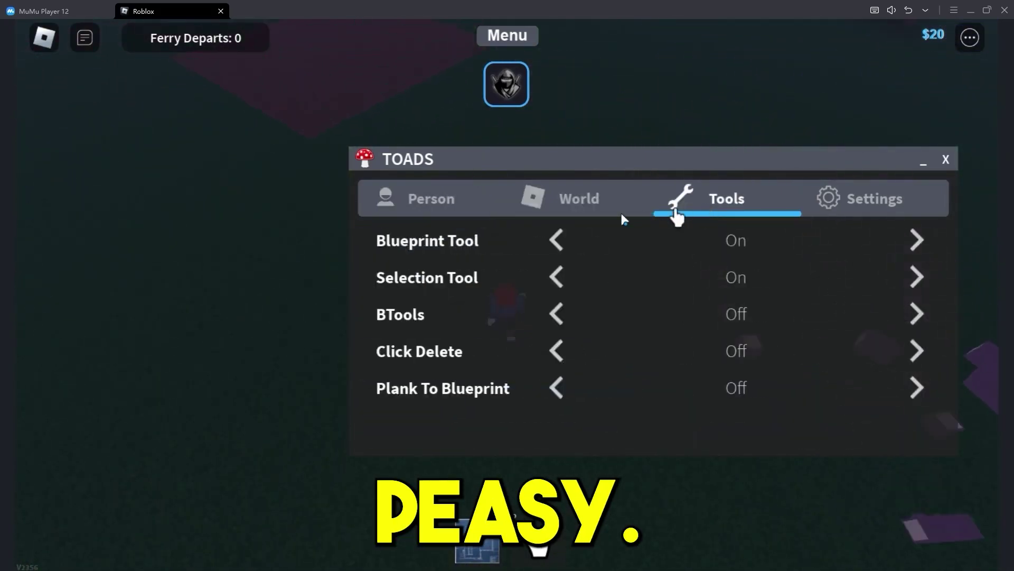
left_click(452, 209)
Step: Move the TOADS panel aside and run the avatar onto the paved road into town at 36.7 speed
left_click_drag(453, 168, 721, 228)
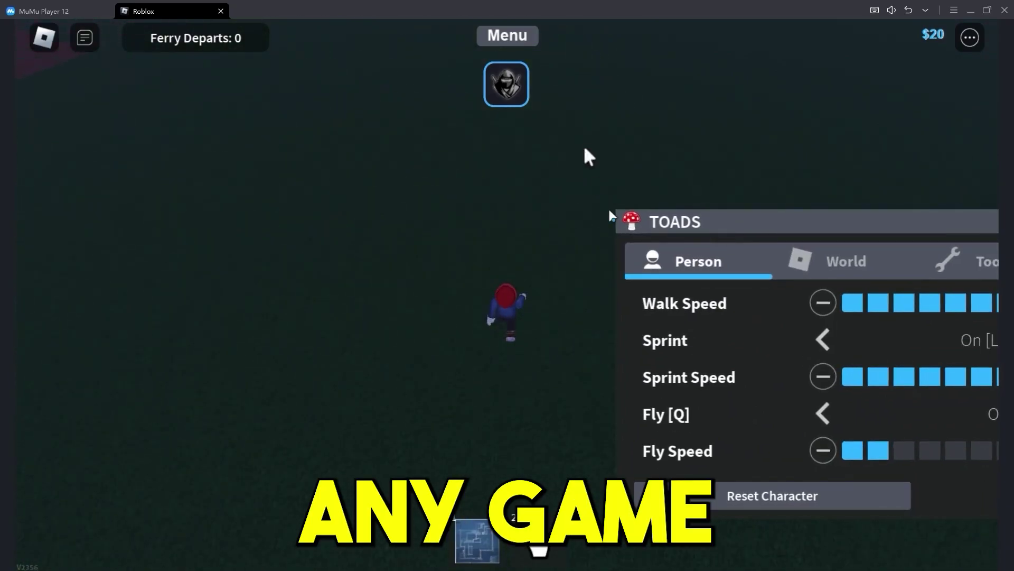
left_click_drag(617, 210, 625, 344)
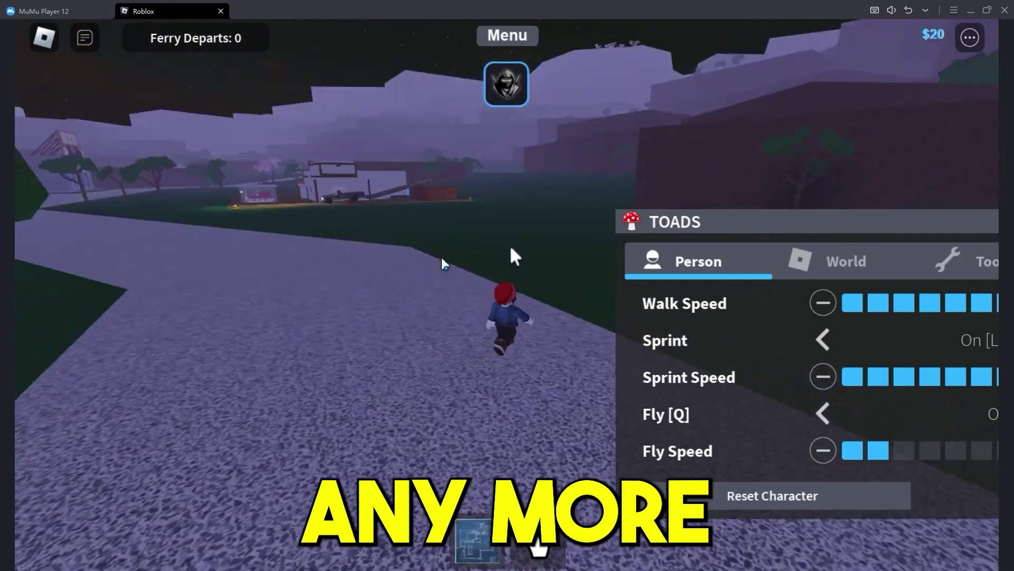
left_click_drag(442, 261, 297, 283)
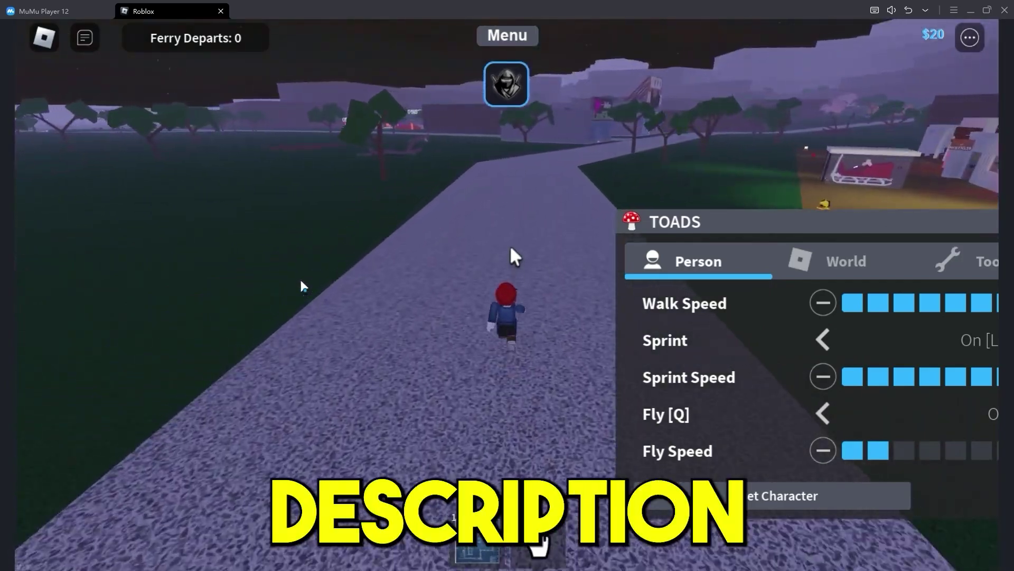